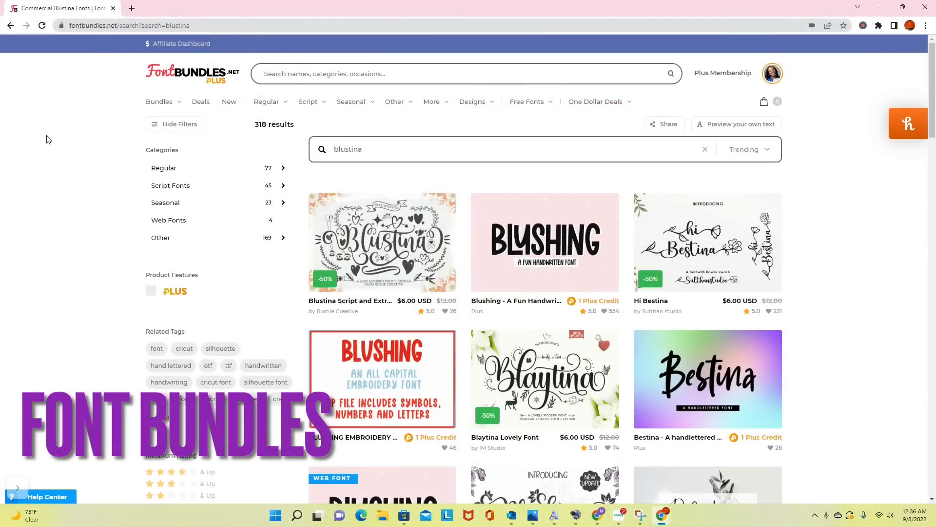
- Open the Blustina Script and Extras product page and look through its preview images
click(369, 240)
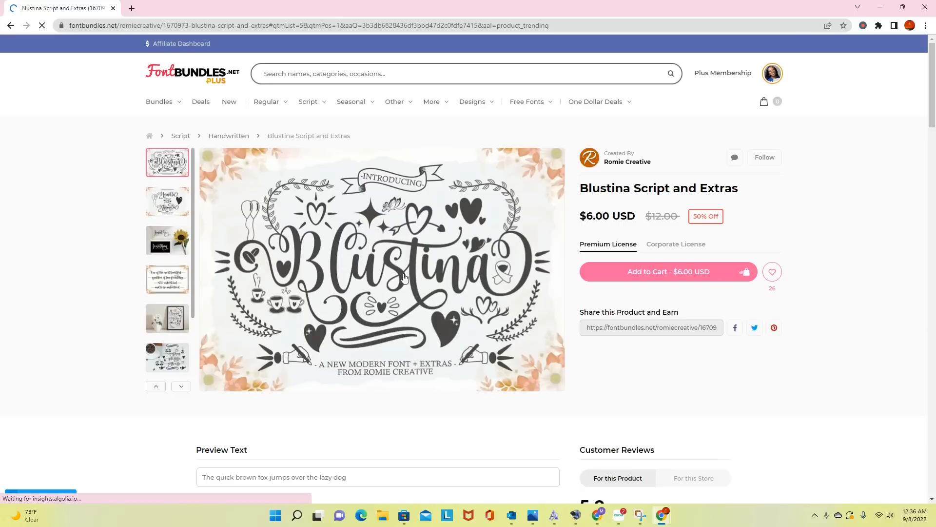
click(157, 201)
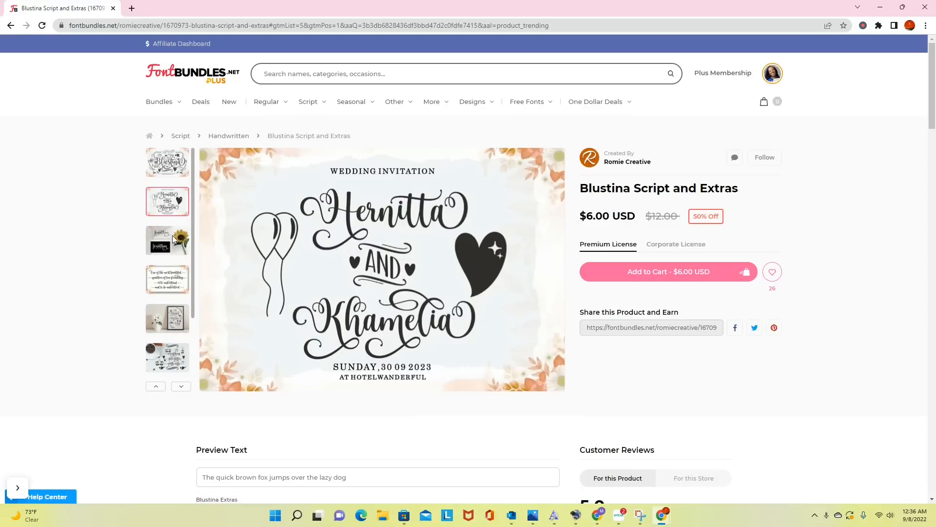
click(171, 282)
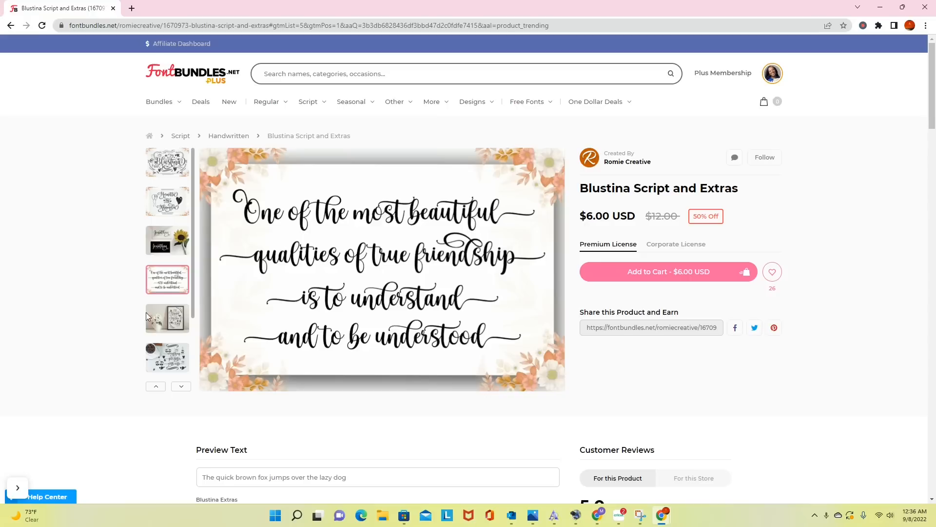
click(166, 318)
click(175, 355)
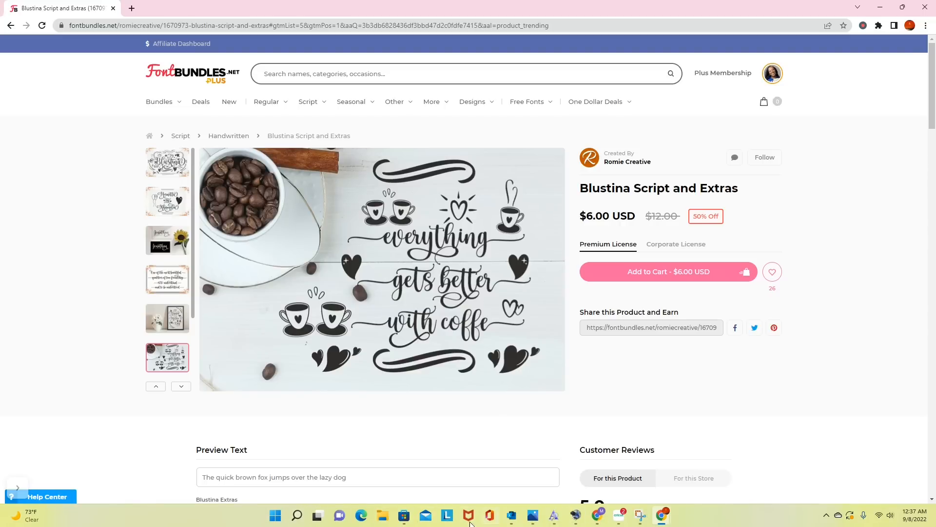
- Switch to Microsoft Store, search for "character map uwp" and launch the Character Map UWP app
mouse_move(404, 522)
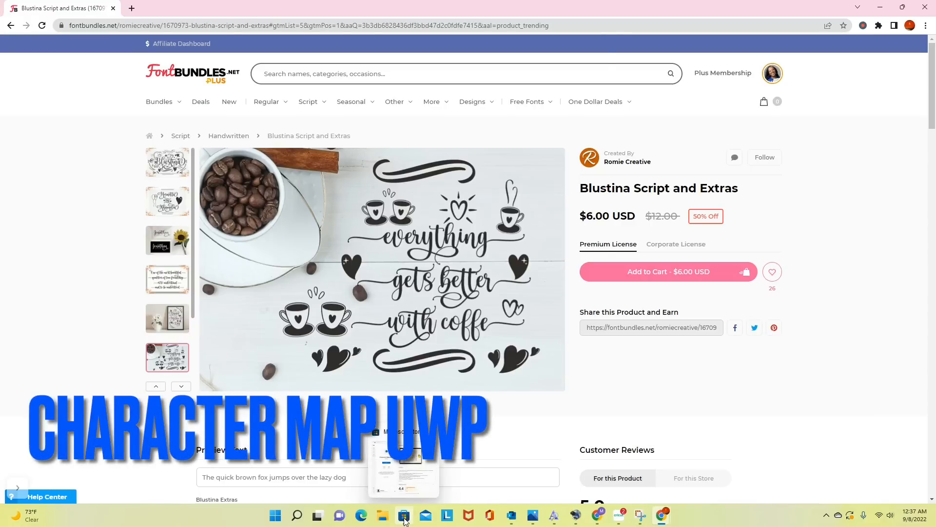
click(404, 521)
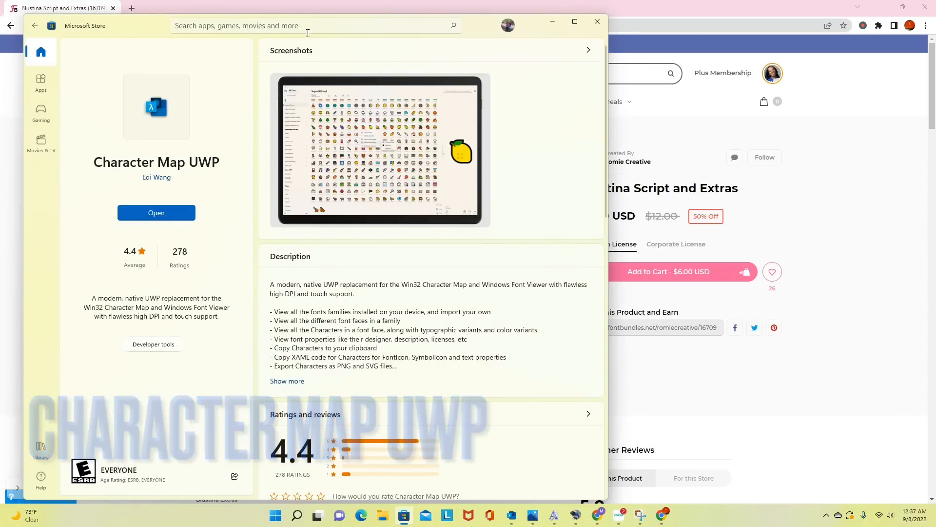
click(35, 25)
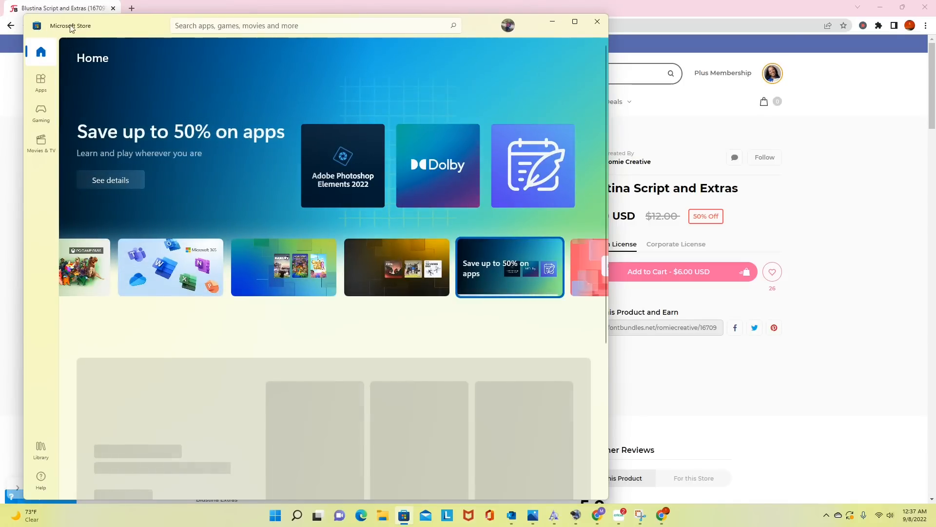
click(201, 25)
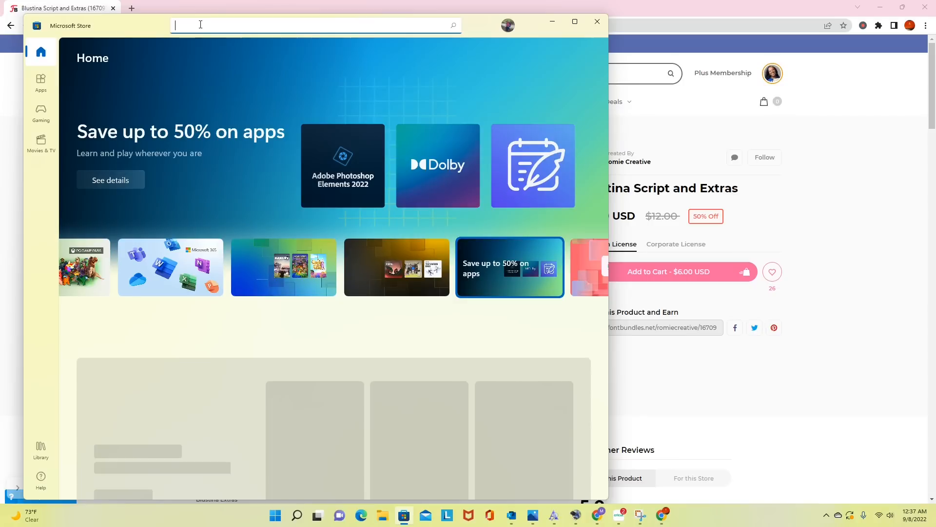
text(cha)
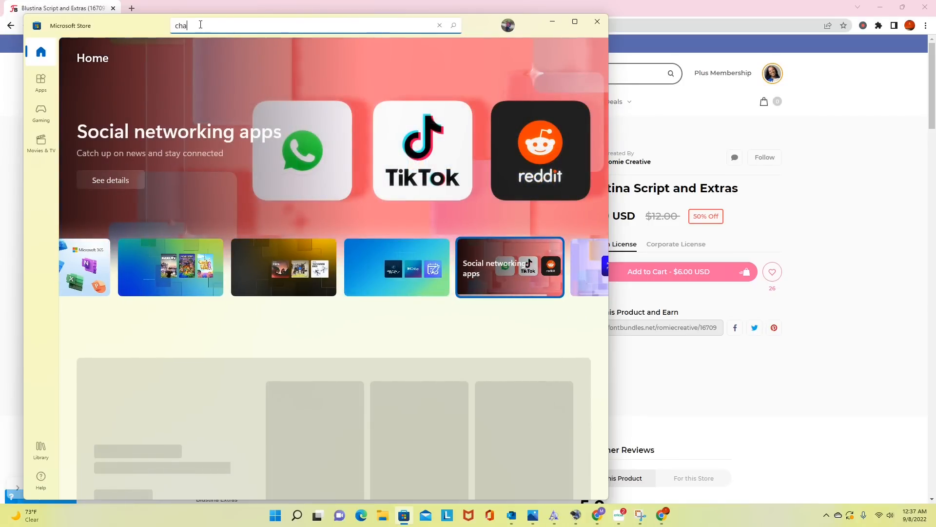
text(racter map up)
key(BackSpace)
key(BackSpace)
text(w)
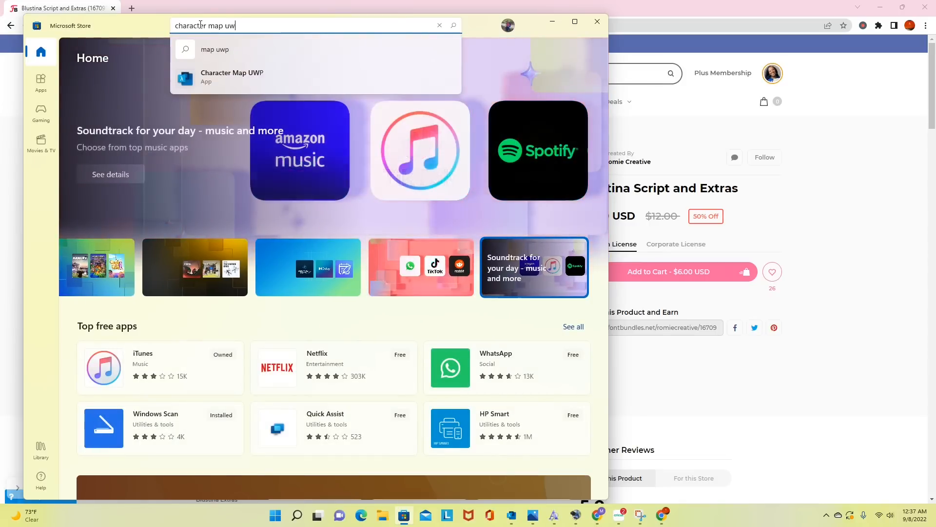
text(p)
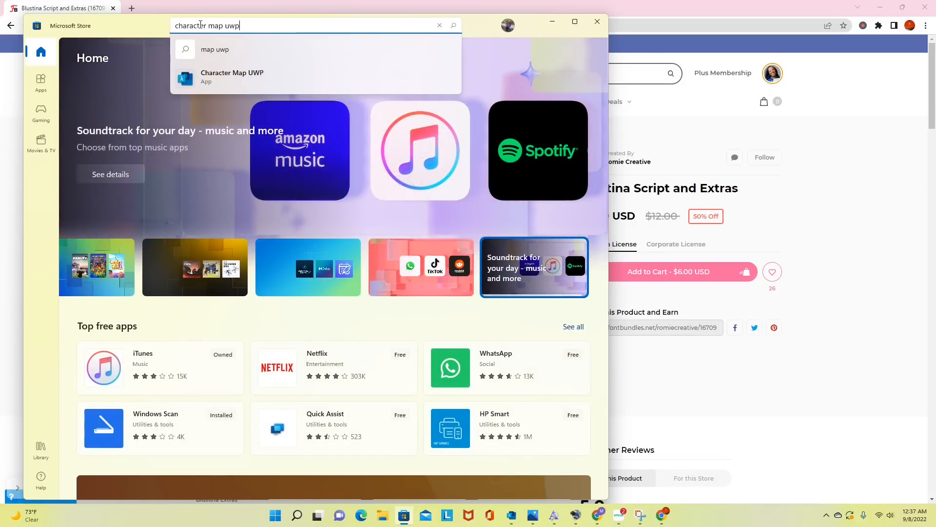
click(219, 78)
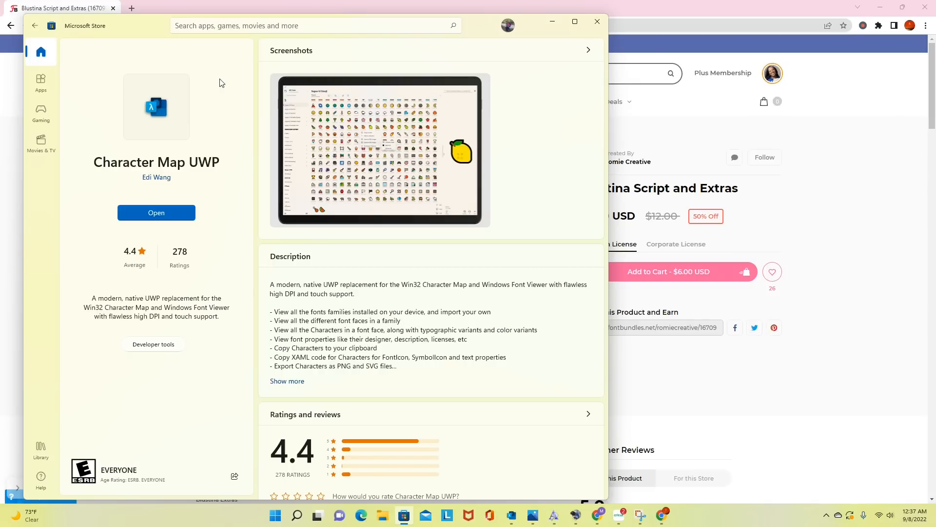
click(149, 217)
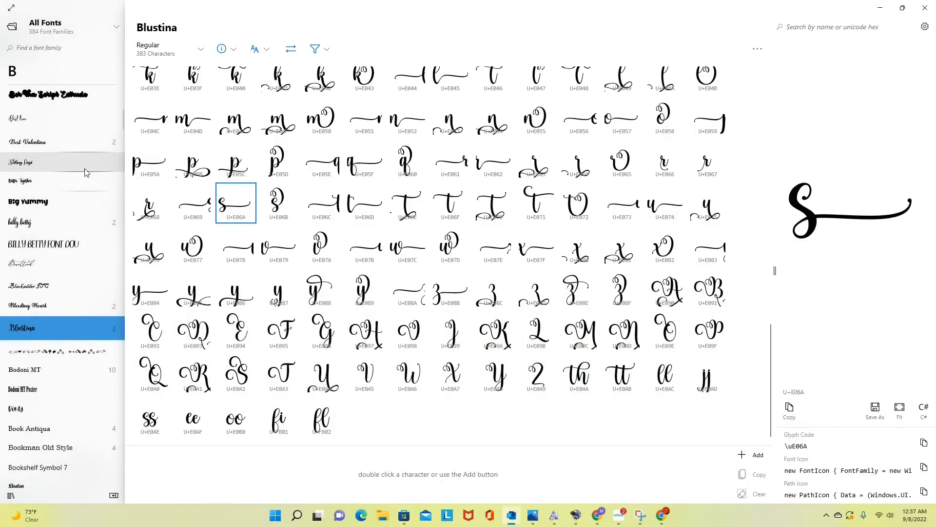
- Browse the installed font list and examine the characters of Edwardian Script ITC, Engravers MT and Felix Titling
scroll(86, 172, up, 10)
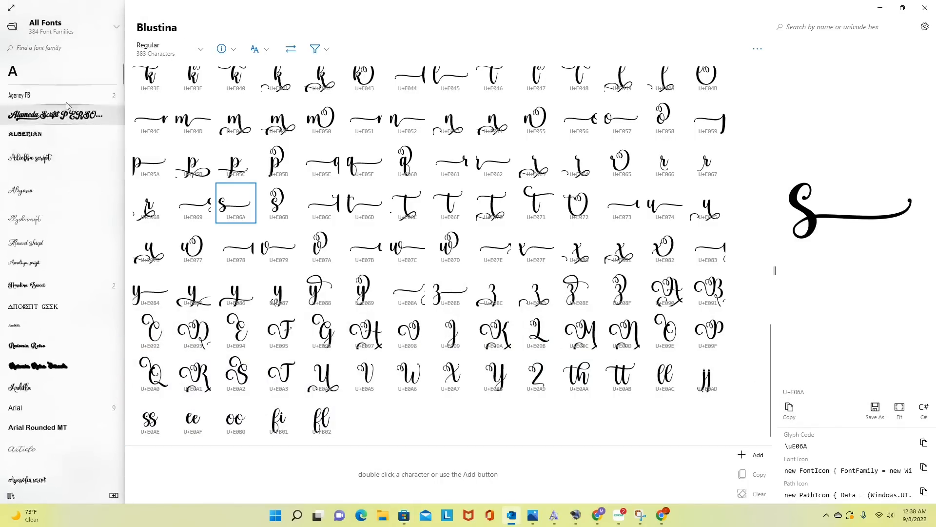
scroll(53, 119, down, 10)
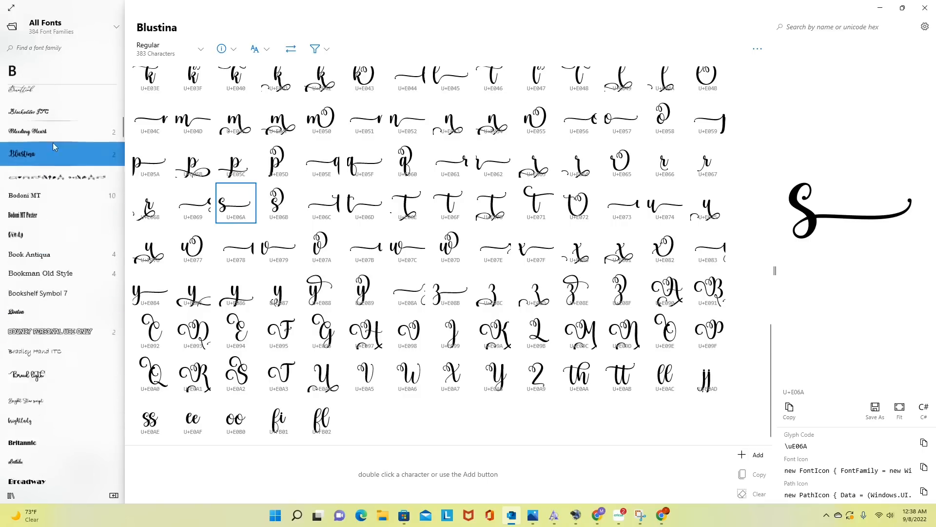
scroll(53, 142, down, 10)
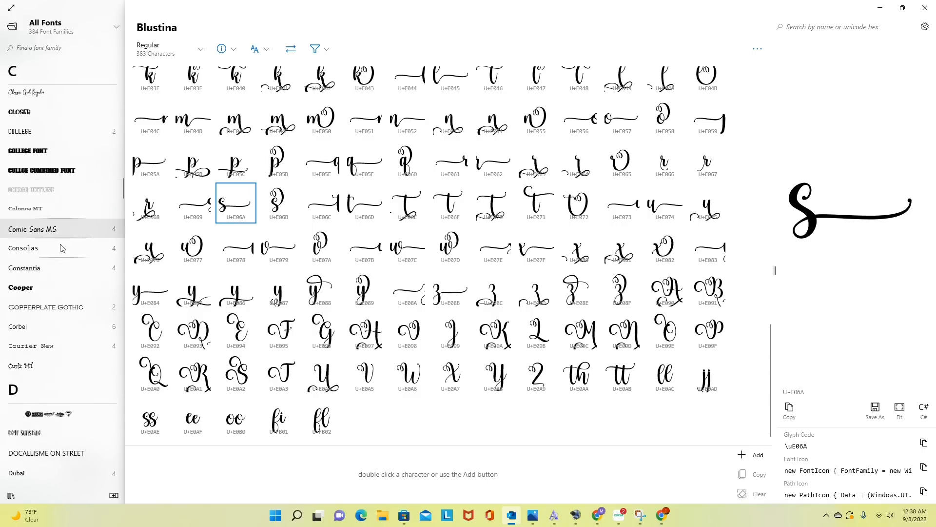
scroll(62, 249, down, 8)
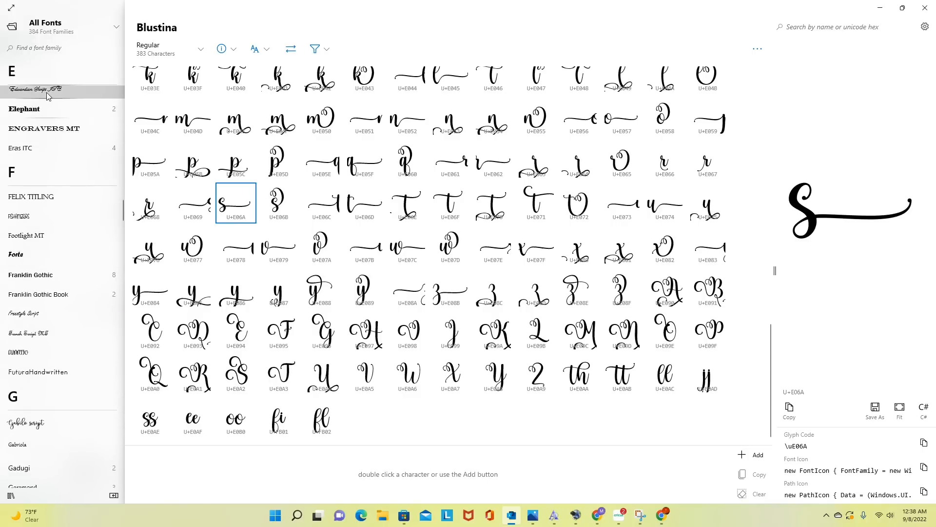
click(48, 94)
scroll(499, 260, down, 5)
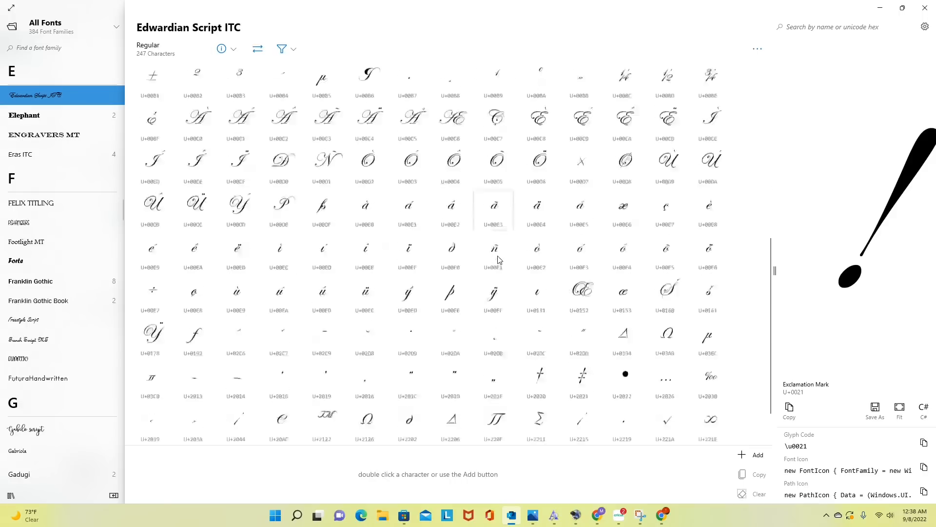
click(49, 139)
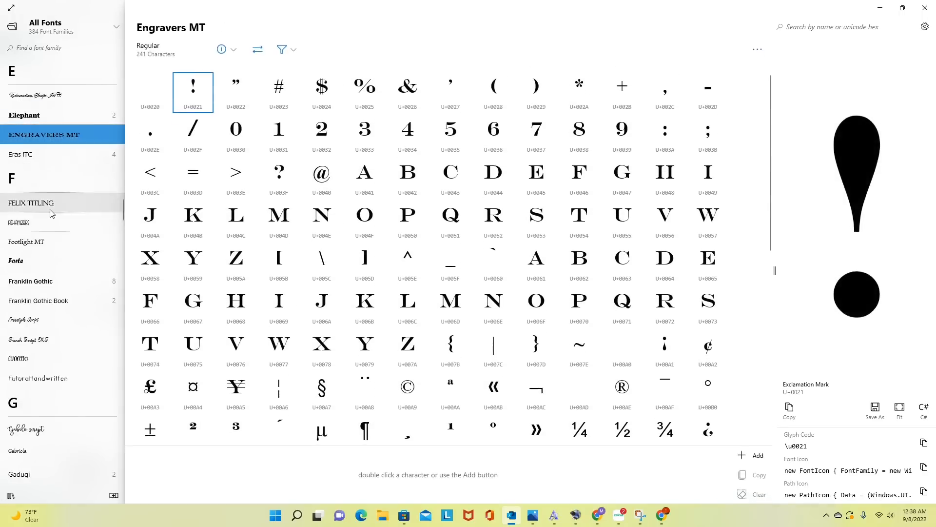
click(51, 213)
scroll(525, 216, down, 5)
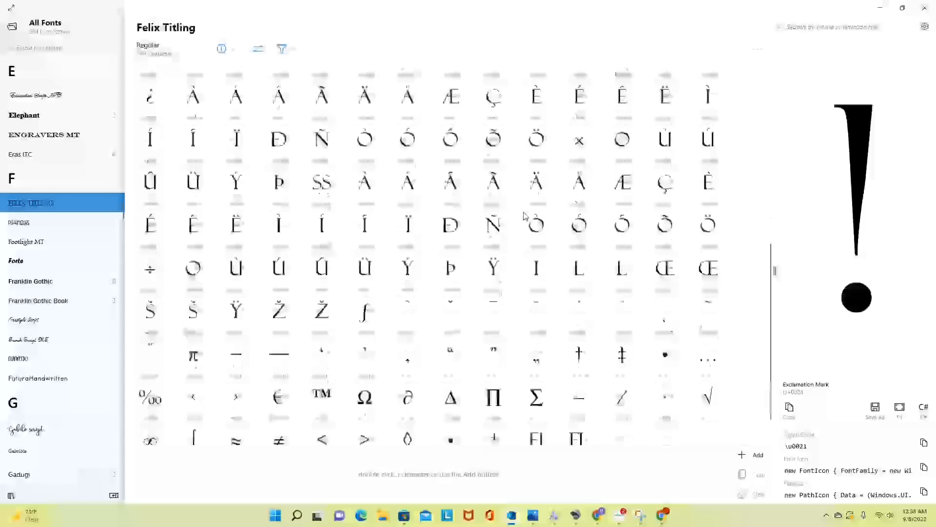
- Examine the character sets of Franklin Gothic, Franklin Gothic Book, Freestyle Script and FuturaHandwritten
click(32, 283)
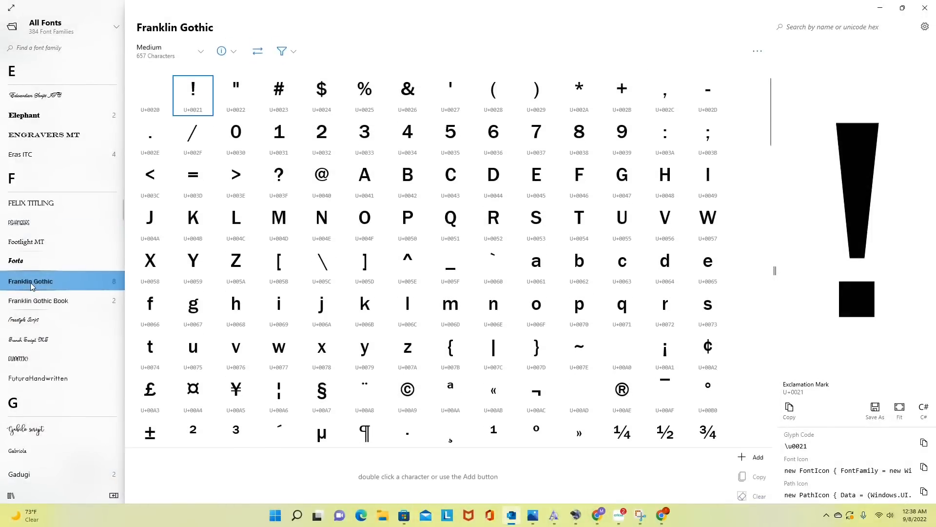
scroll(493, 302, down, 10)
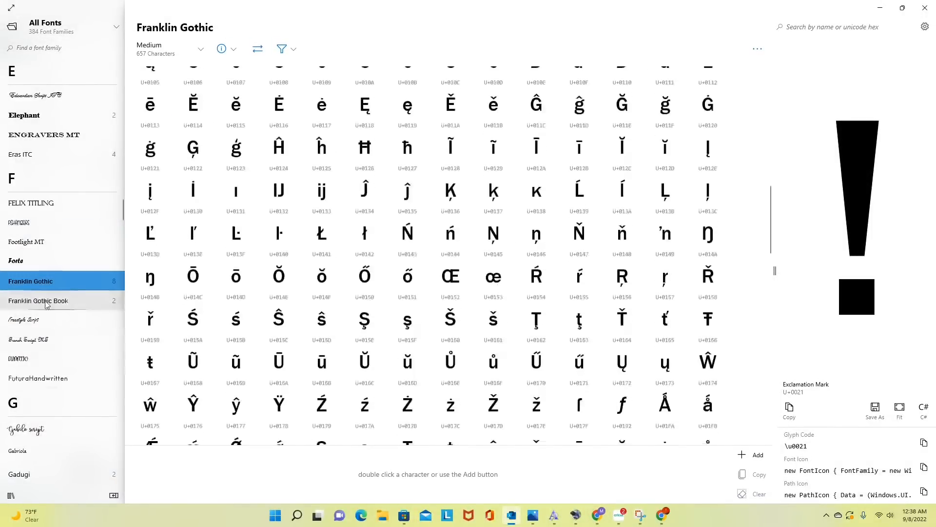
click(47, 302)
scroll(472, 288, down, 7)
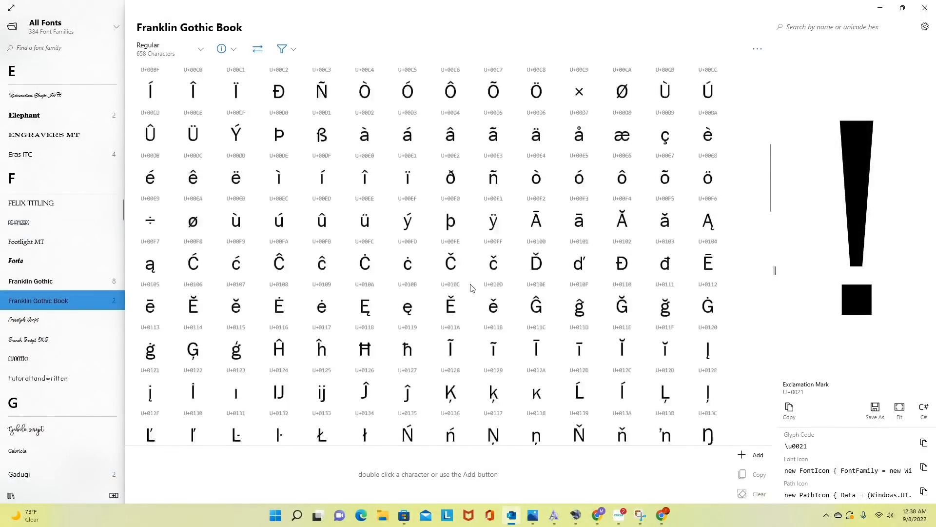
click(23, 320)
scroll(502, 298, down, 8)
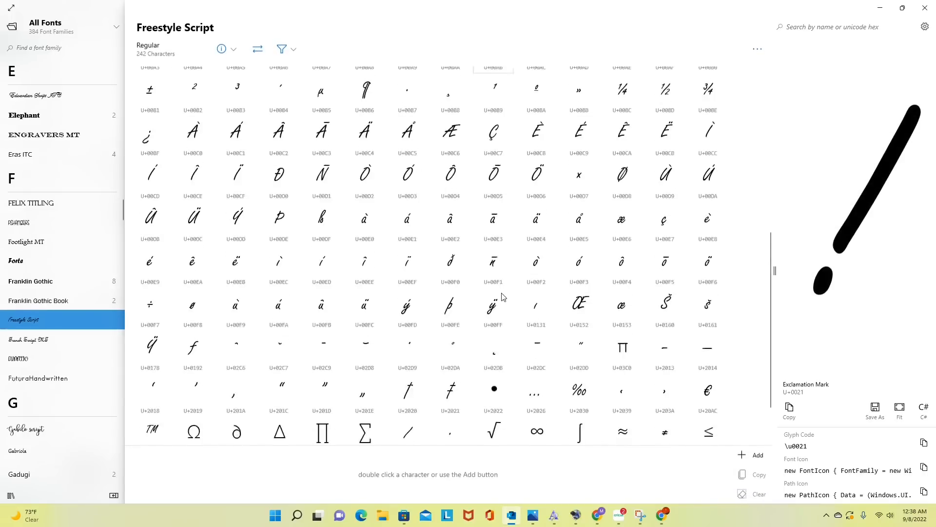
scroll(504, 297, down, 2)
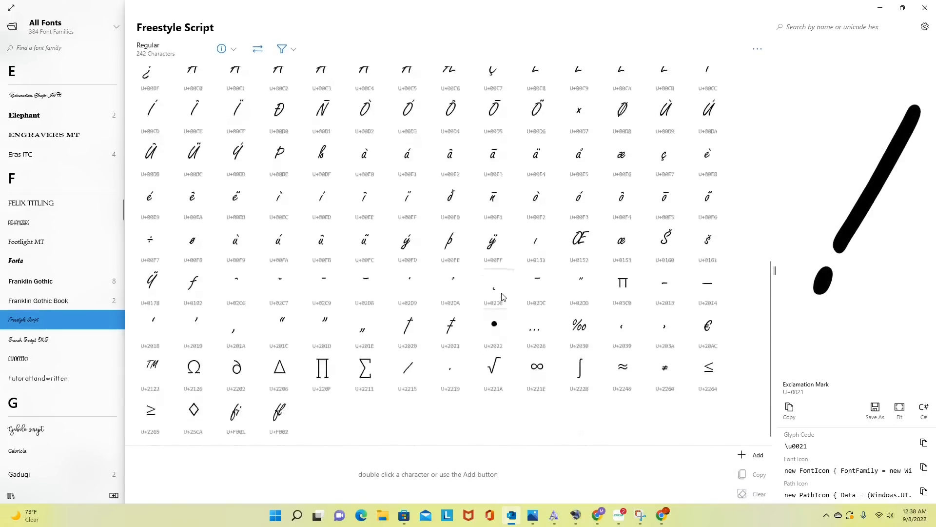
click(47, 378)
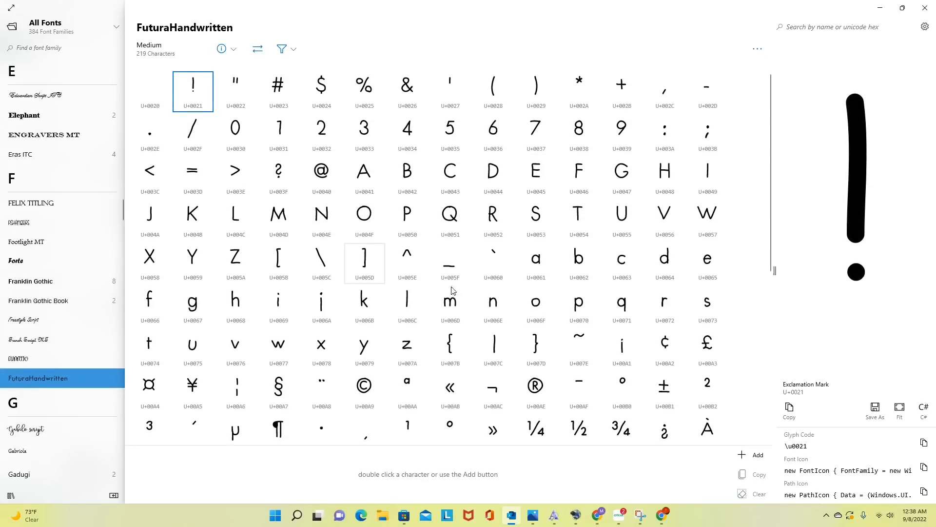
- Return to the fonts starting with B and display the characters of the Blustina font
scroll(57, 307, up, 8)
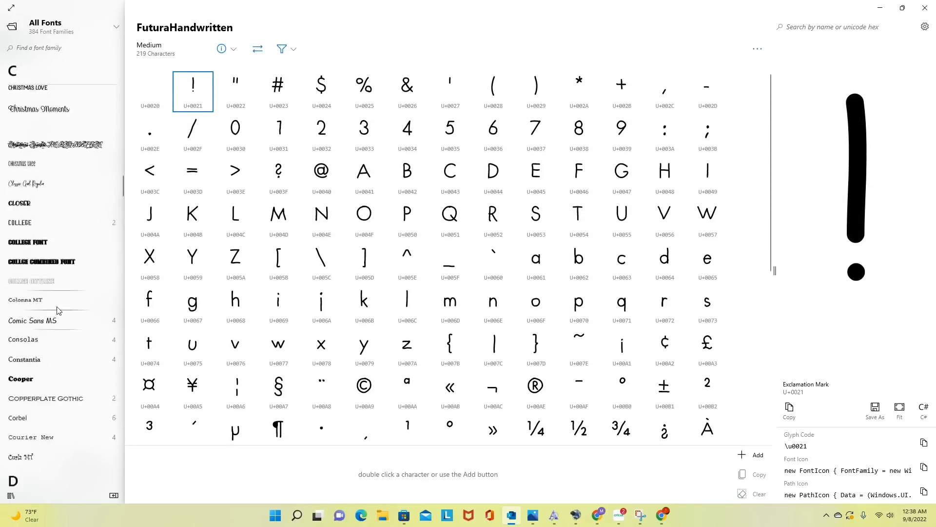
scroll(57, 310, up, 5)
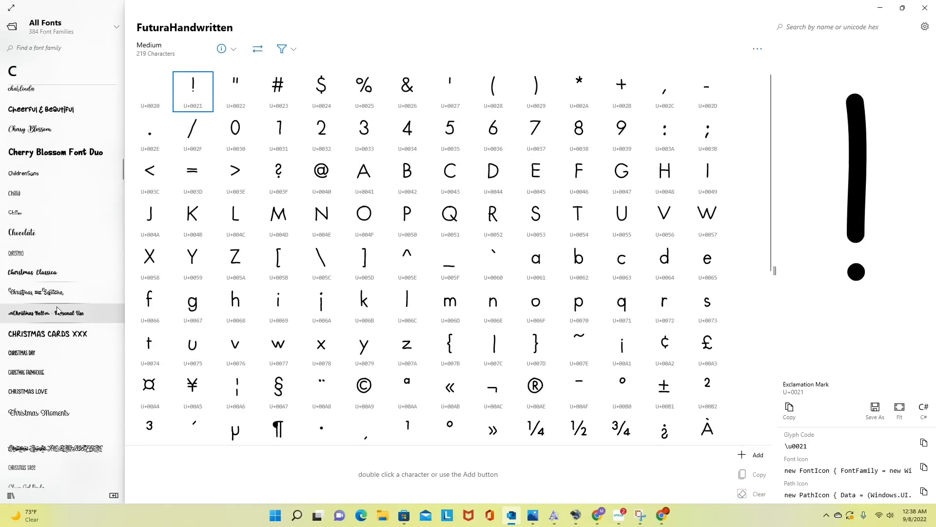
scroll(58, 310, up, 10)
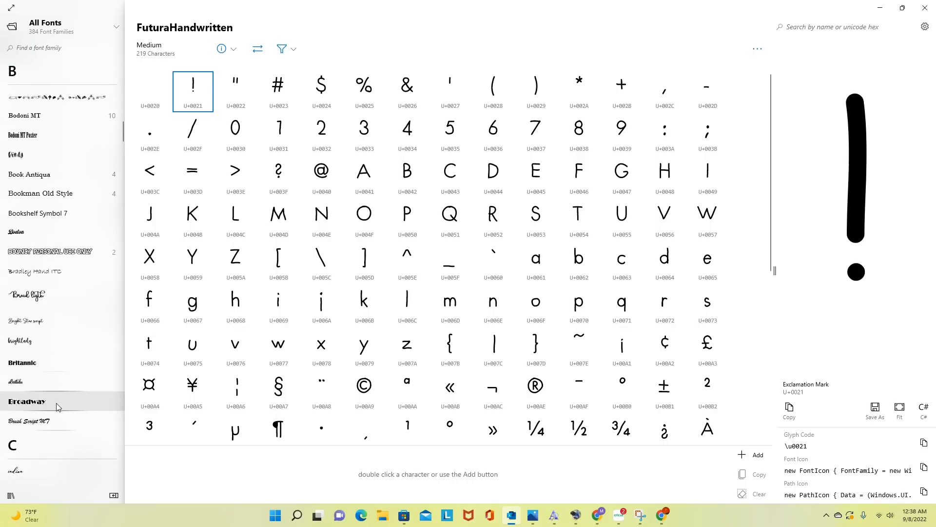
scroll(57, 403, up, 3)
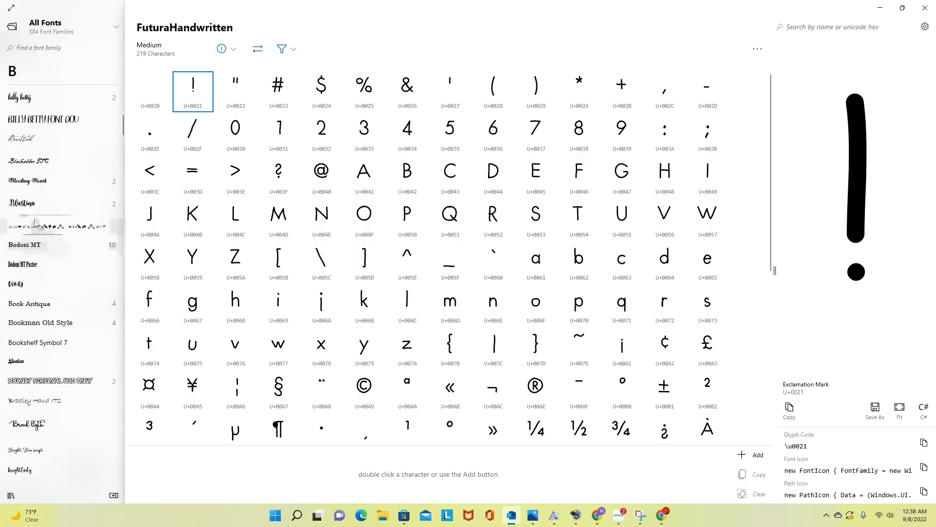
click(33, 204)
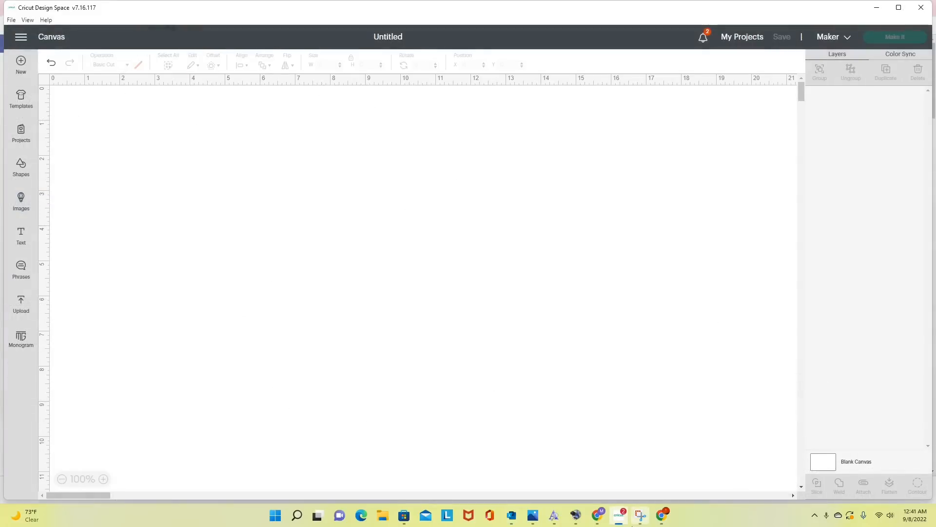
- Switch to Cricut Design Space, load the Classic t-shirts template and set its type to Women Short sleeve
mouse_move(633, 526)
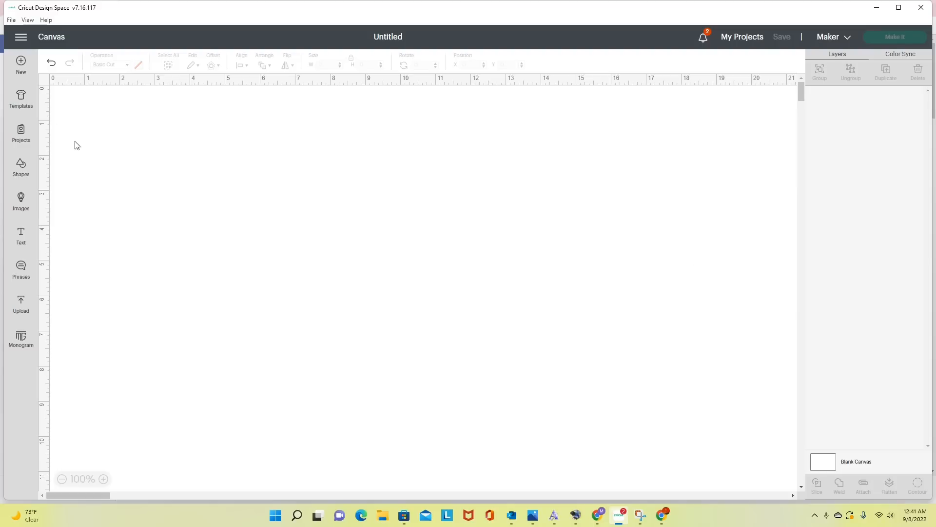
click(20, 101)
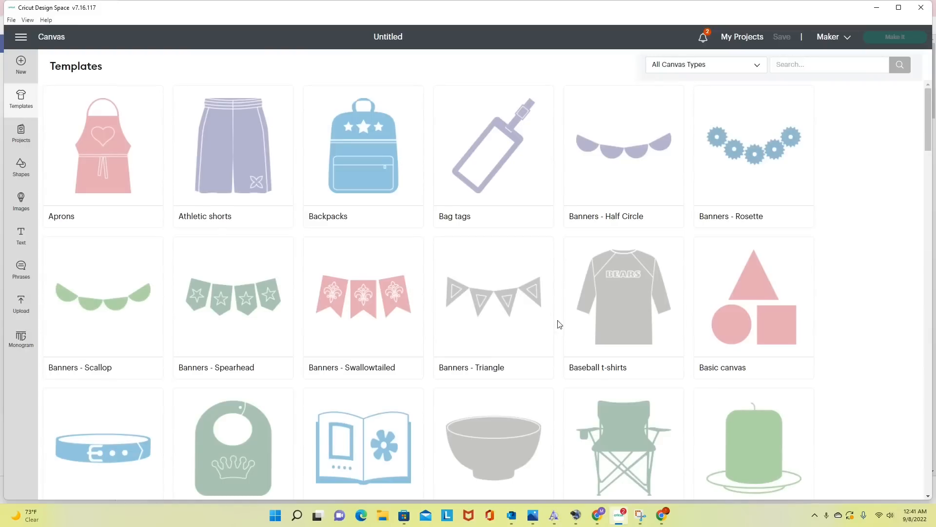
scroll(559, 324, down, 3)
click(625, 447)
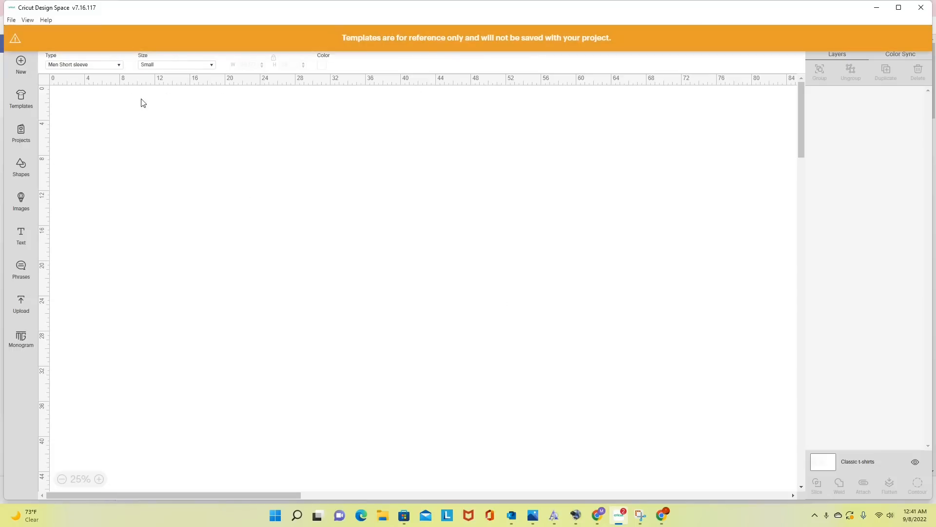
click(119, 65)
click(103, 93)
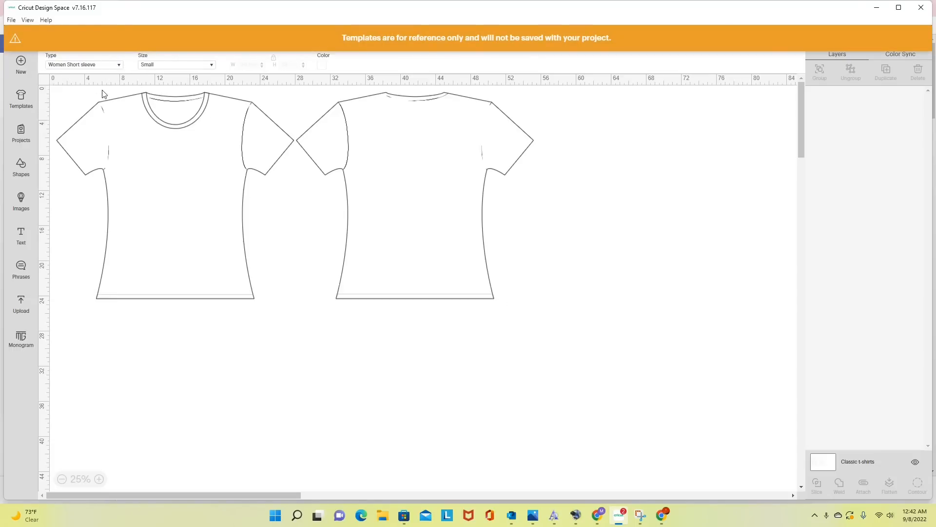
- Set the T-shirt template's size to Medium and its color to black
click(211, 65)
click(161, 105)
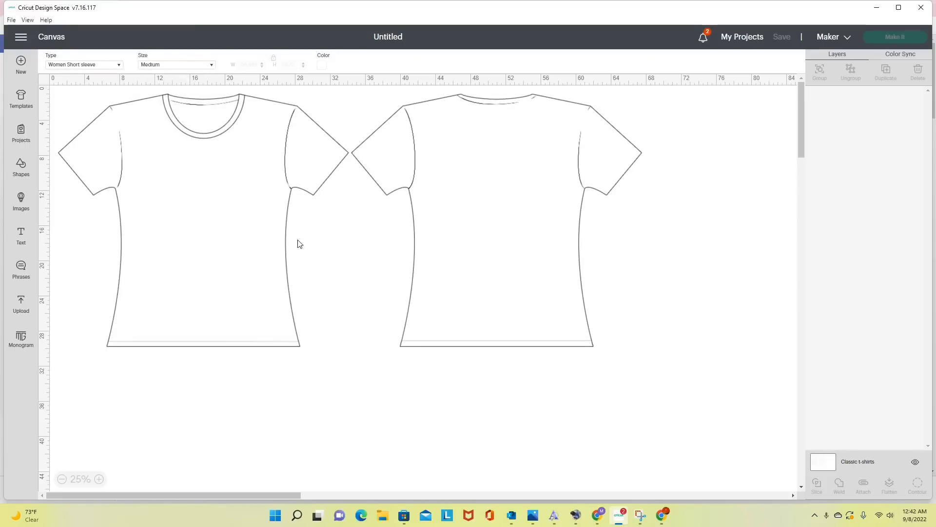
click(321, 66)
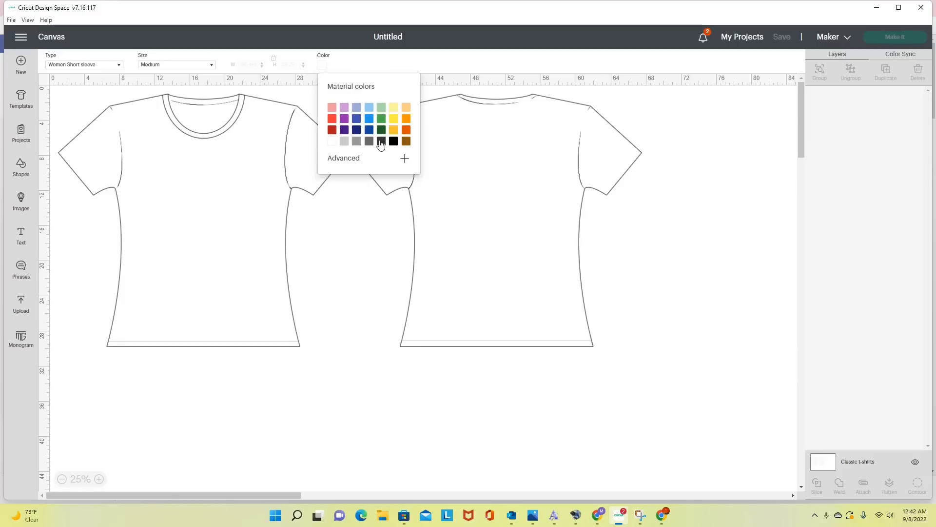
click(393, 141)
click(213, 229)
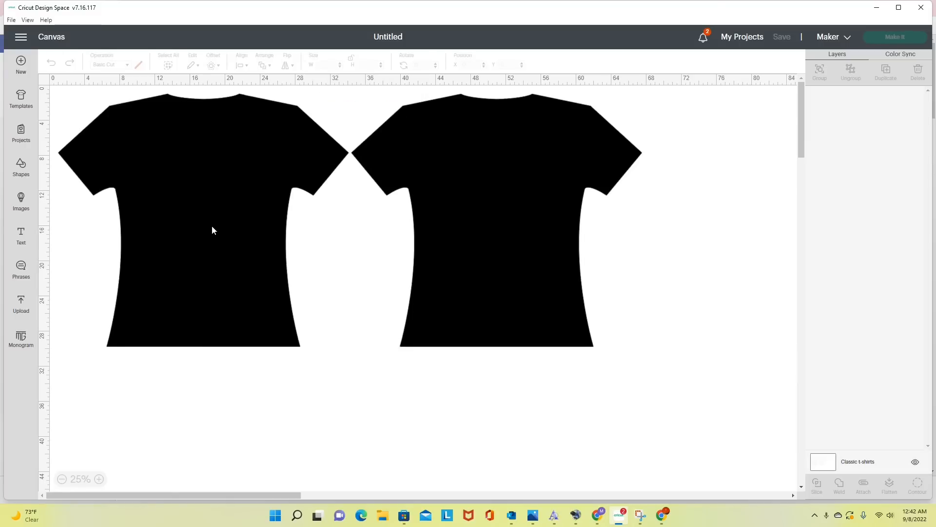
- Add the uploaded block letter T image to the canvas and move it onto the front shirt's chest
click(21, 305)
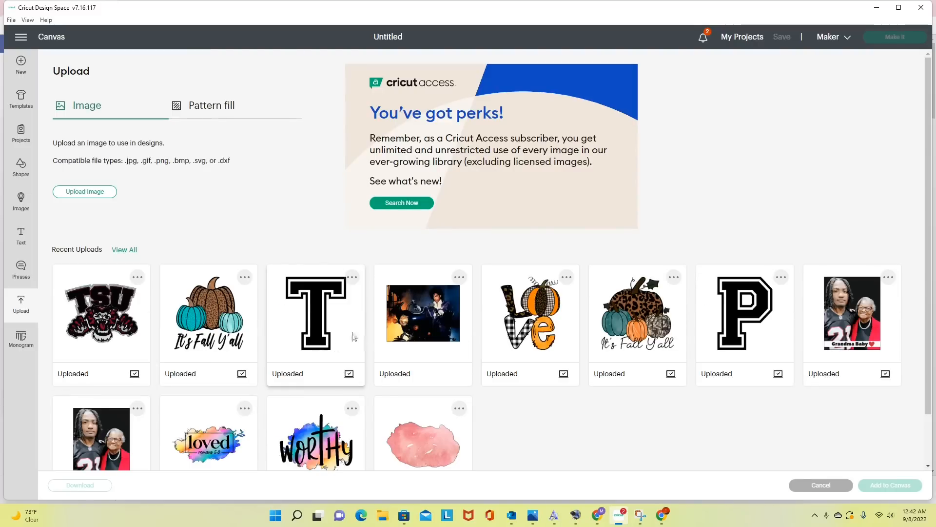
click(327, 331)
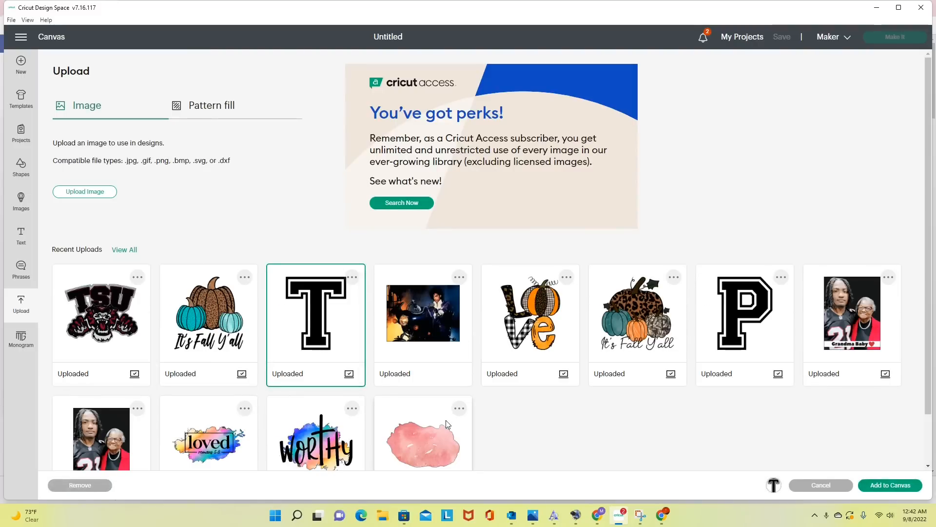
click(907, 485)
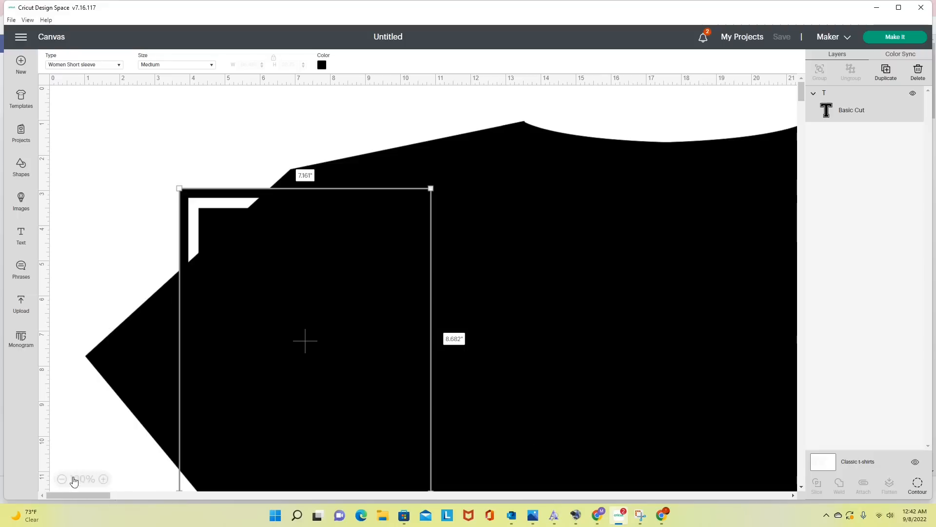
click(62, 479)
click(99, 479)
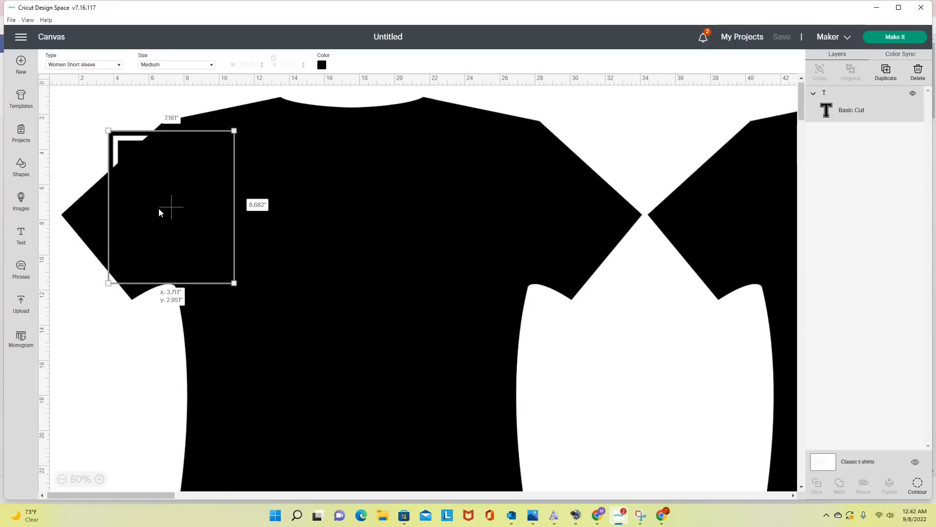
drag(159, 208, 277, 296)
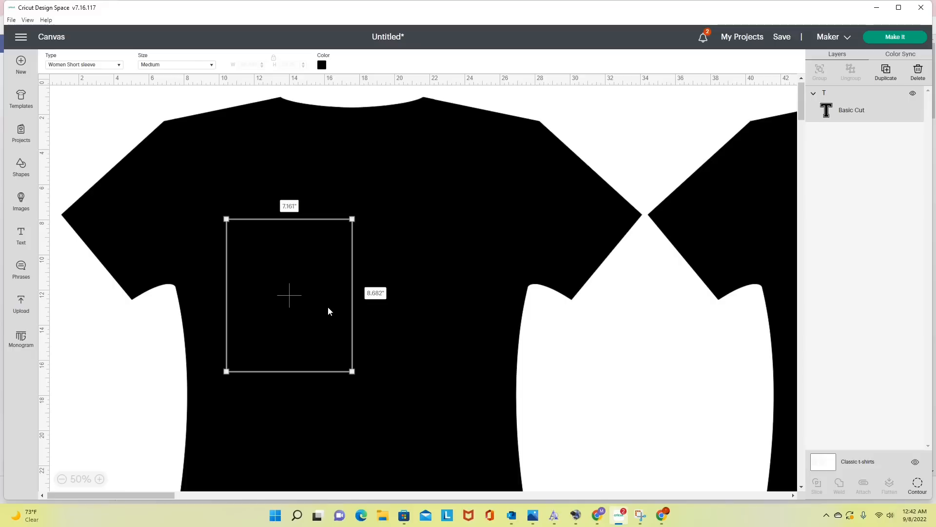
- Recolor the block letter T gray and shift it toward the middle of the front shirt
click(839, 108)
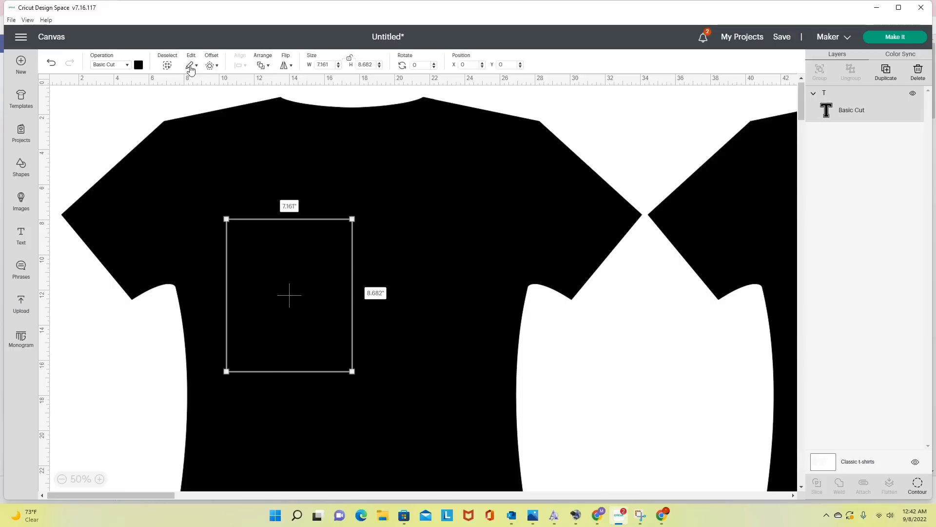
click(140, 65)
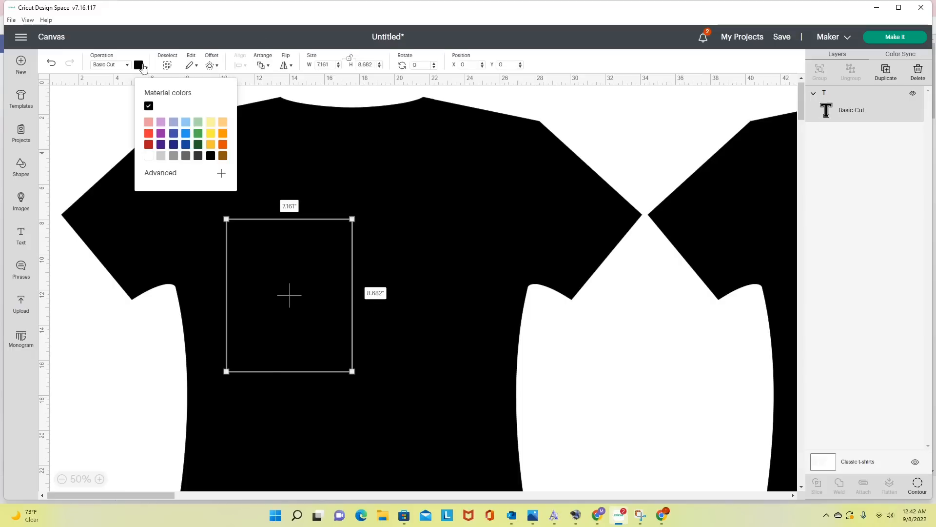
click(174, 156)
drag(295, 291, 354, 287)
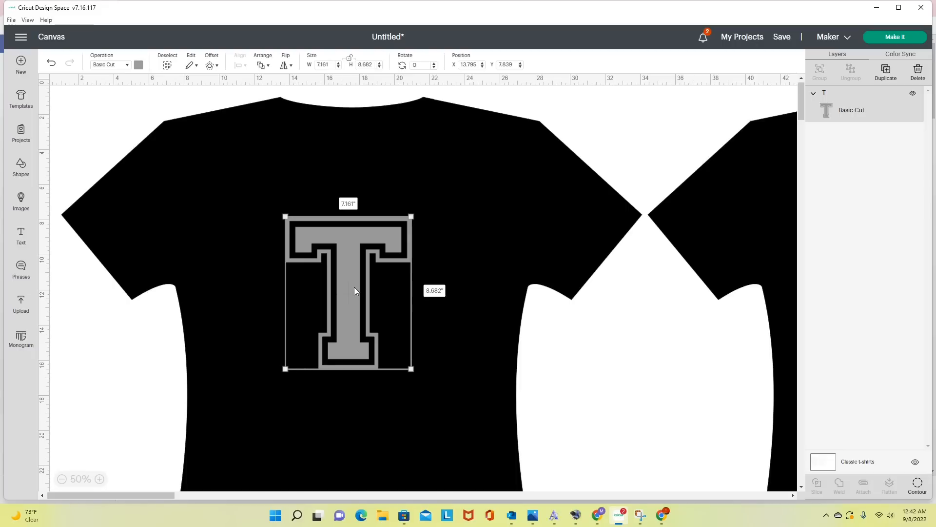
drag(354, 287, 374, 285)
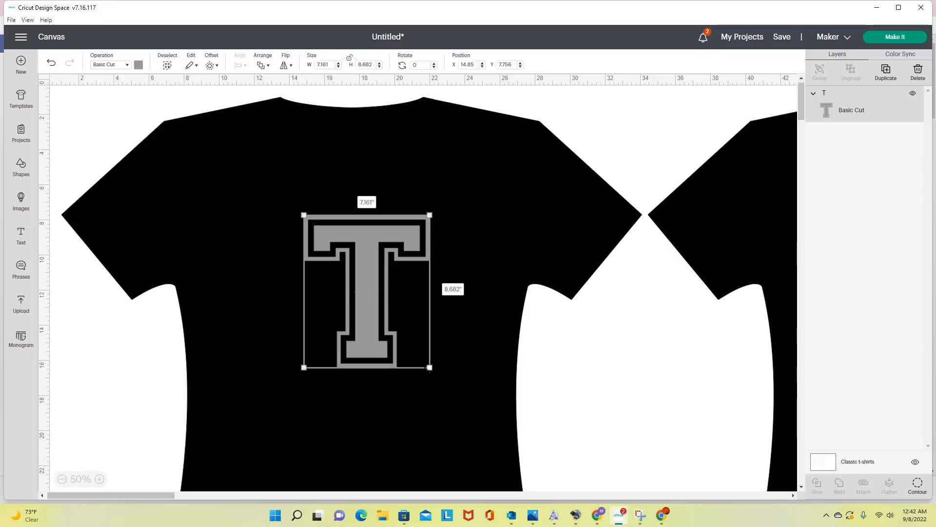
- Enlarge the block T to about 9.76 inches high, set its width to 8 inches and recenter it on the chest
drag(429, 367, 446, 388)
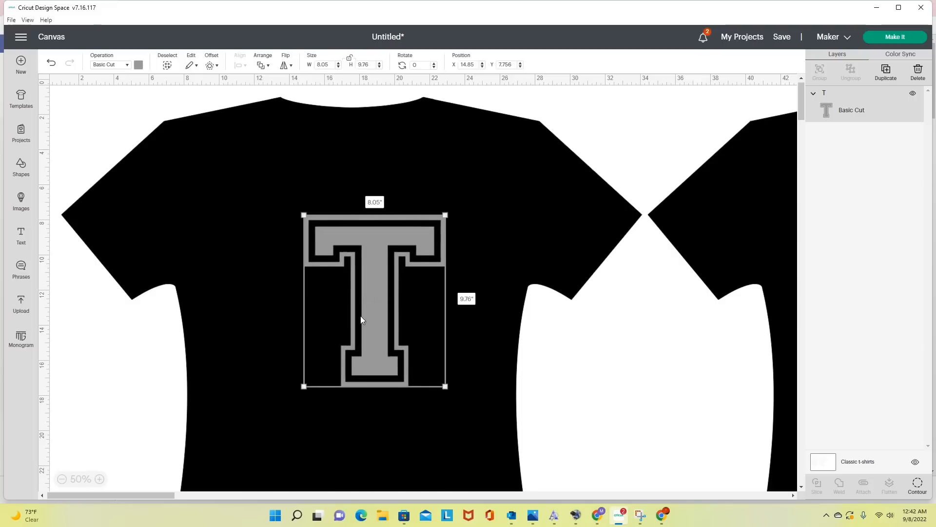
drag(361, 315, 352, 292)
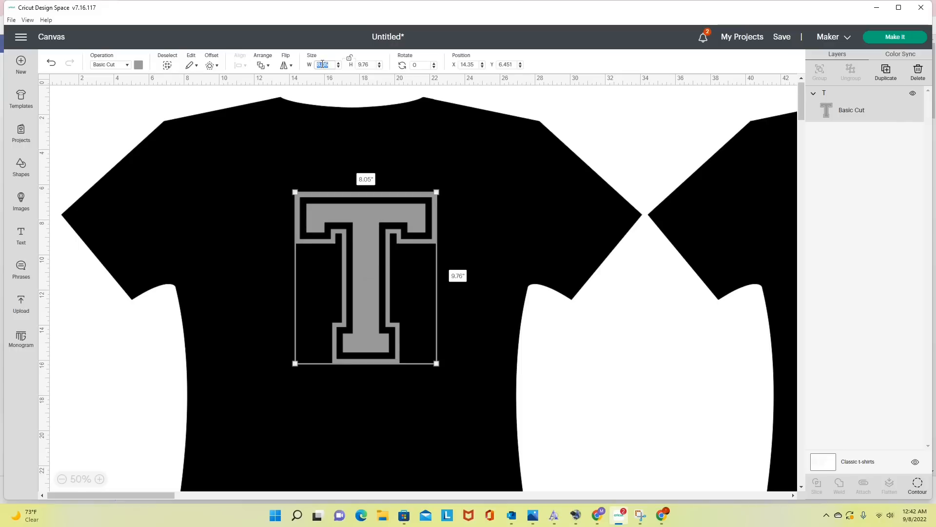
text(8)
key(Return)
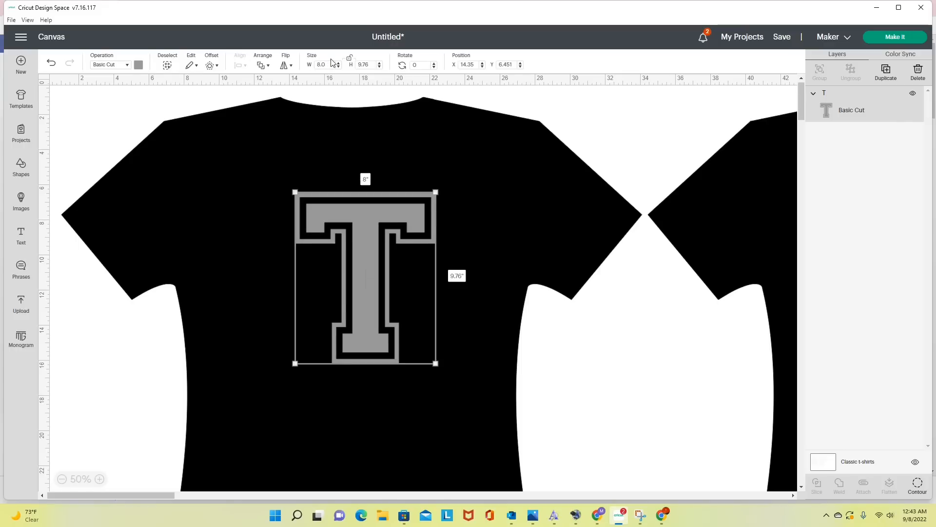
drag(381, 251, 371, 253)
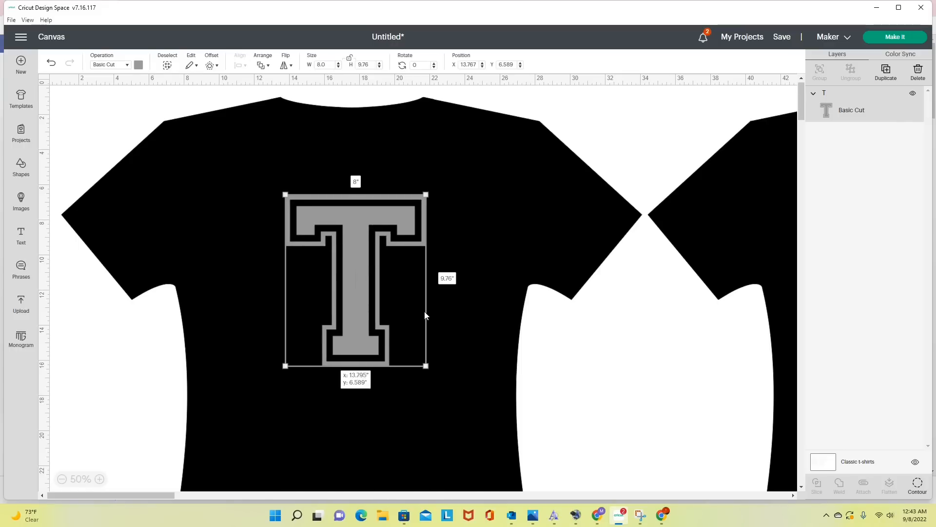
click(446, 341)
click(339, 308)
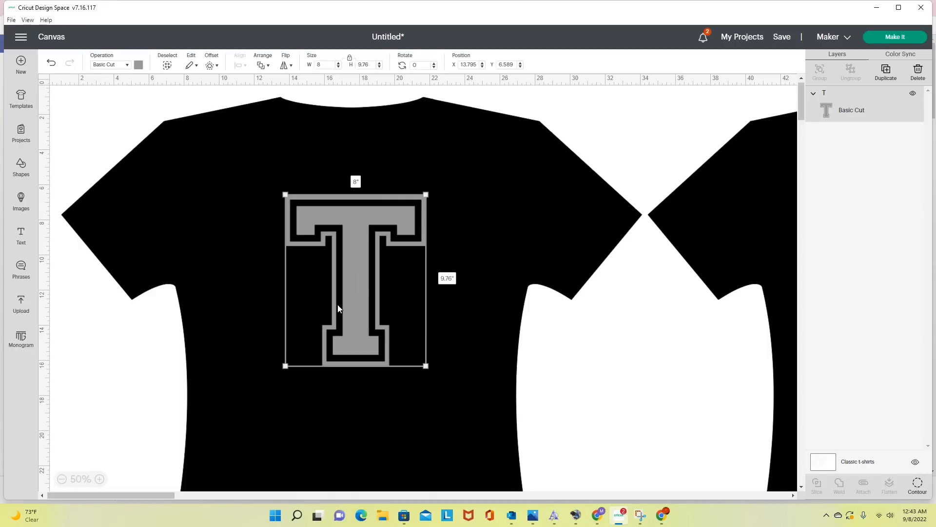
- Add the text "Tigers", enlarge it to about 9.4 inches wide and place it in the white space between the shirts
scroll(338, 309, down, 5)
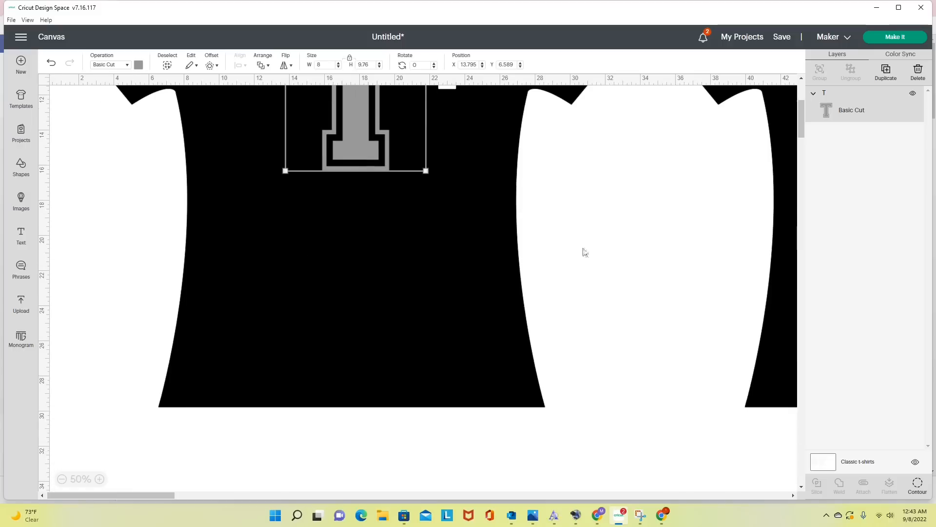
click(21, 237)
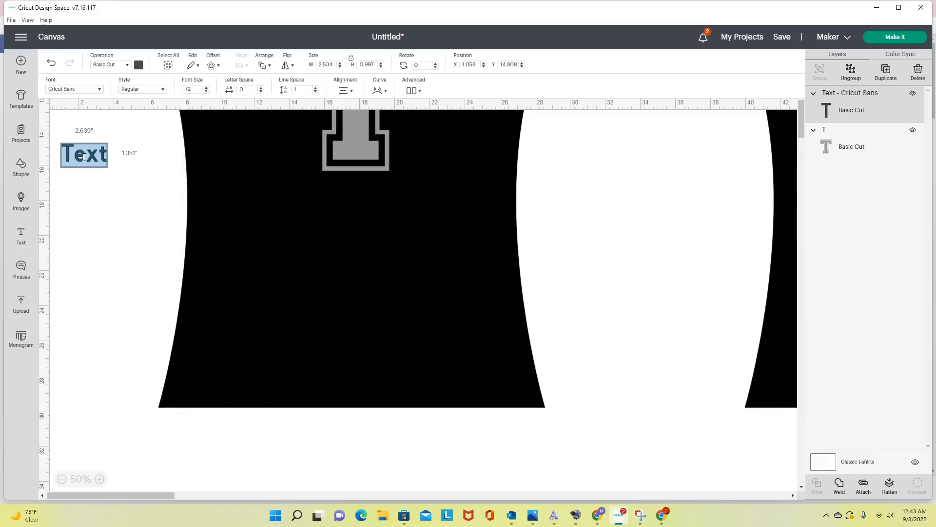
text(Tigers)
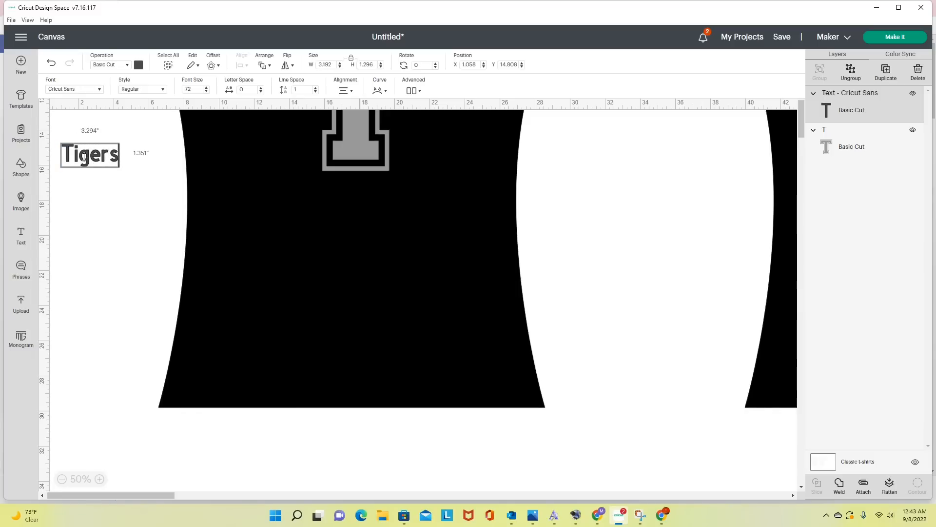
click(100, 217)
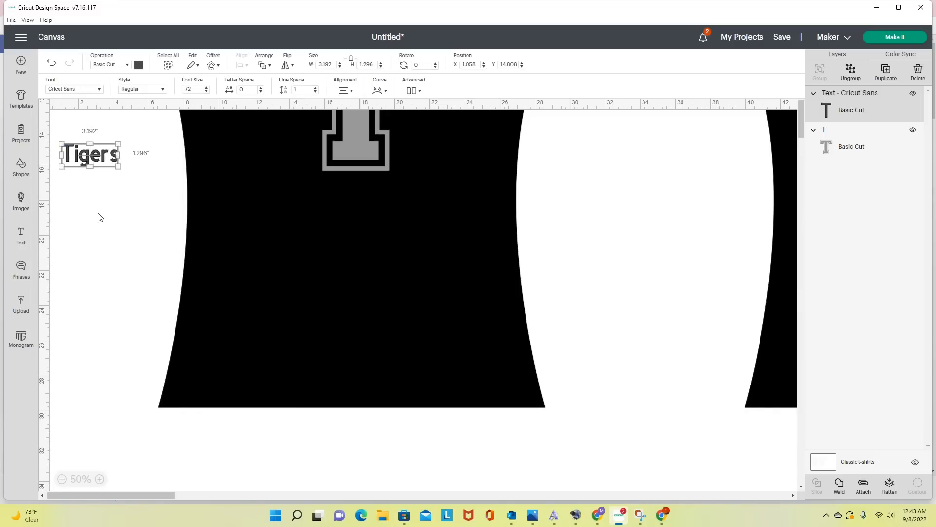
drag(92, 146, 768, 286)
drag(695, 267, 638, 241)
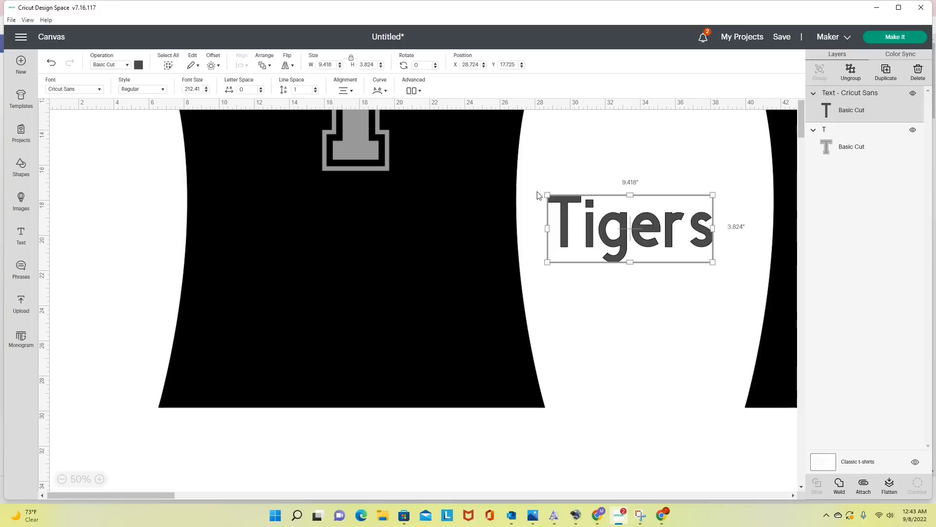
- Find the Blustina font among the system fonts and apply its regular version to the Tigers text
click(96, 90)
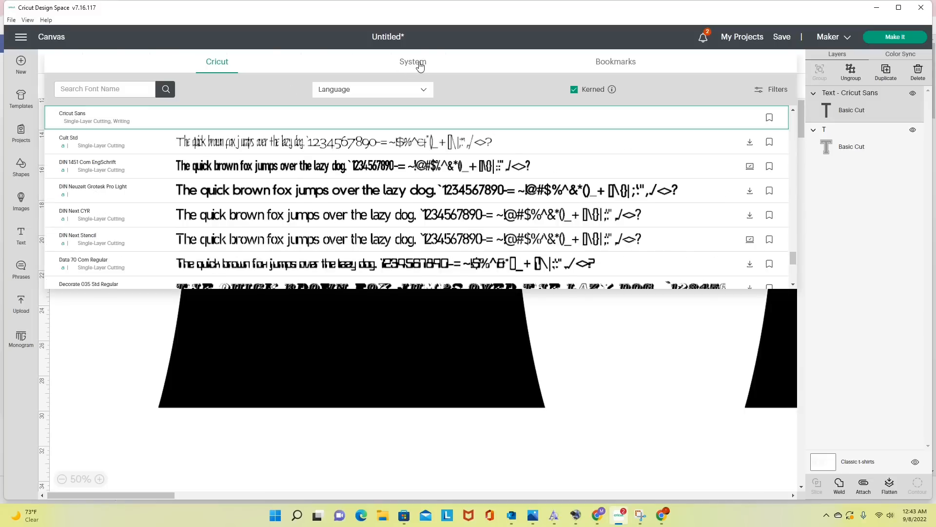
click(420, 66)
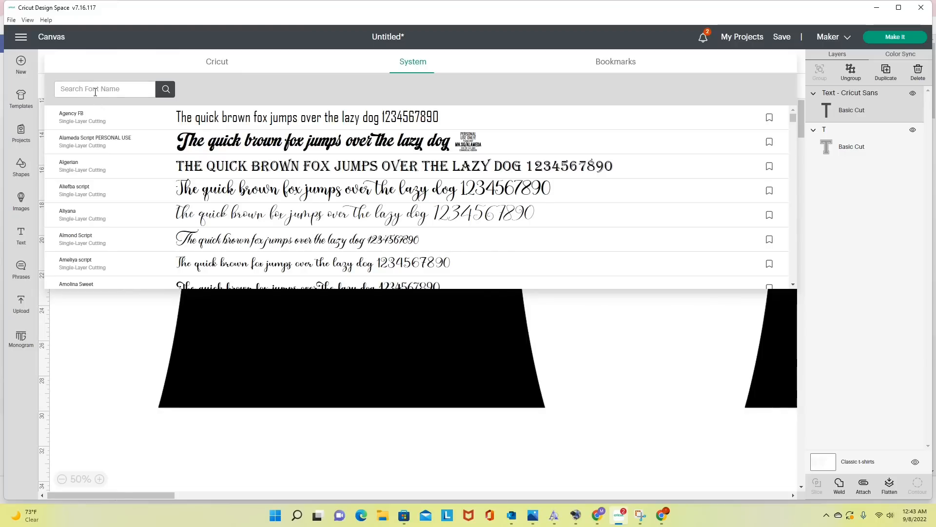
text(blustina)
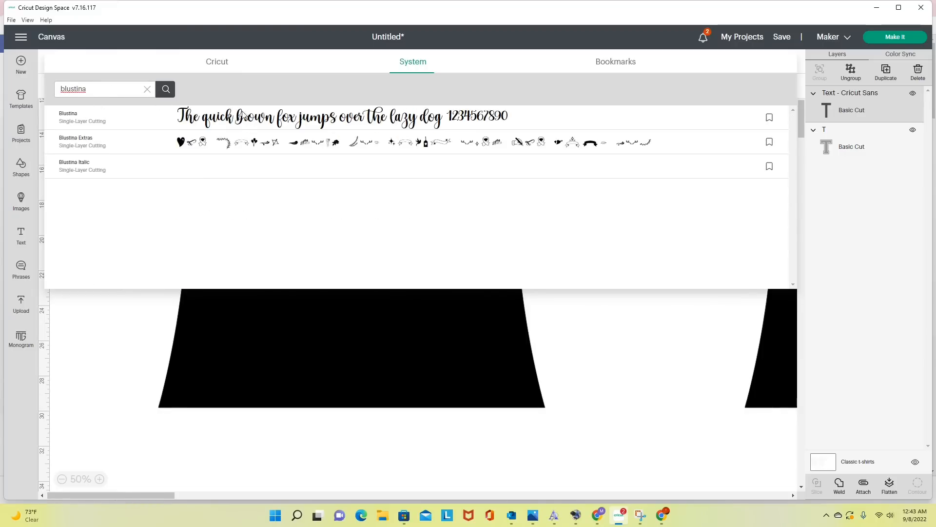
click(242, 119)
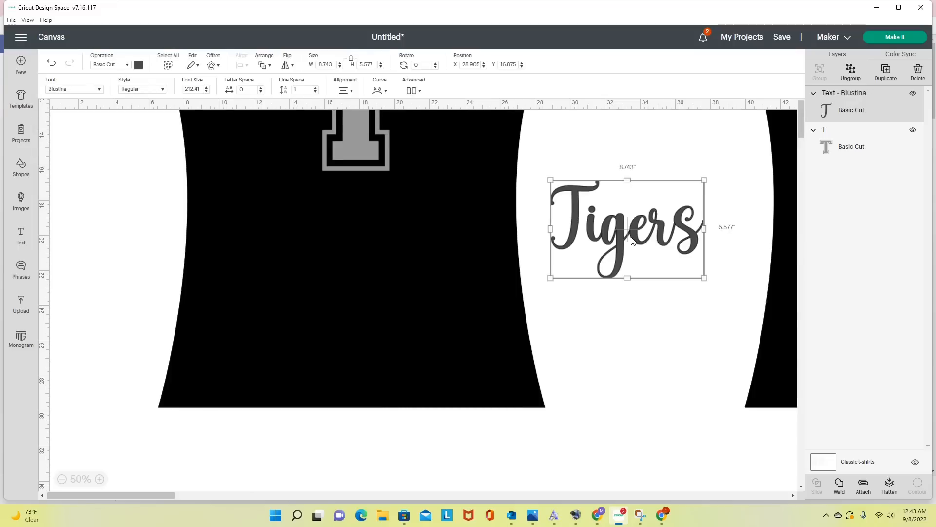
mouse_move(624, 218)
mouse_down()
mouse_move(639, 214)
mouse_move(622, 215)
mouse_up()
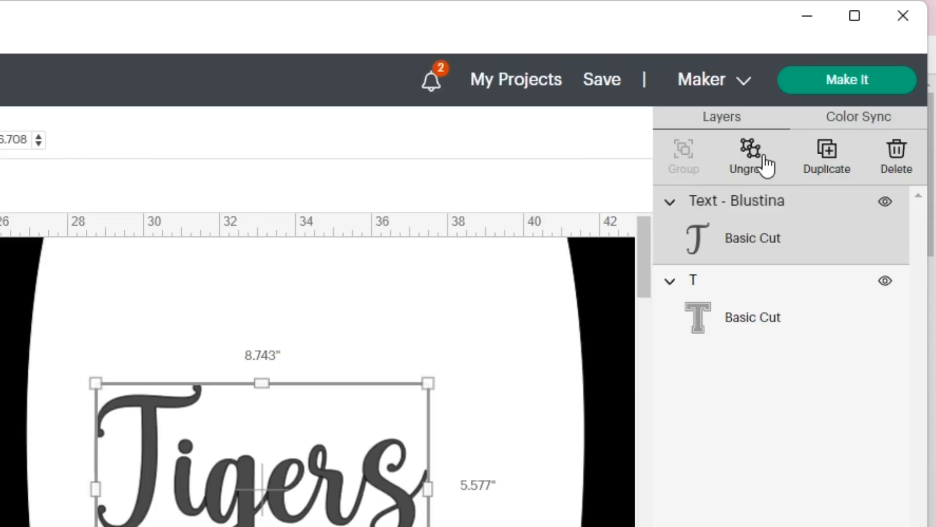
- Ungroup the Tigers text into separate letters and check the individual letter layers
click(753, 153)
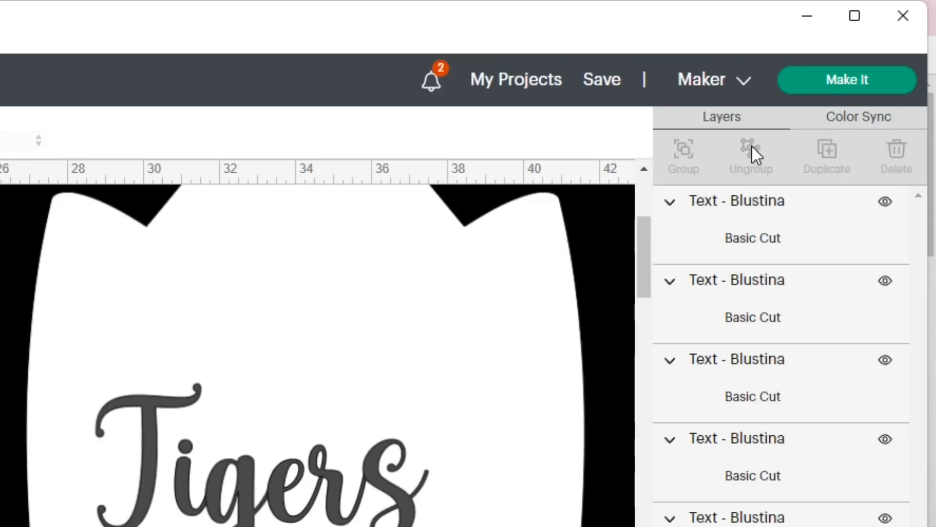
click(771, 229)
click(756, 322)
click(758, 392)
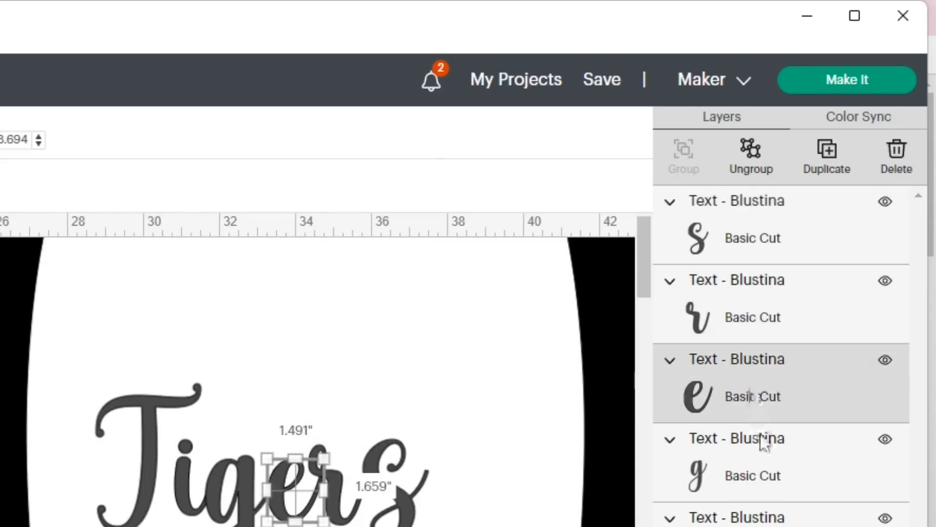
click(765, 468)
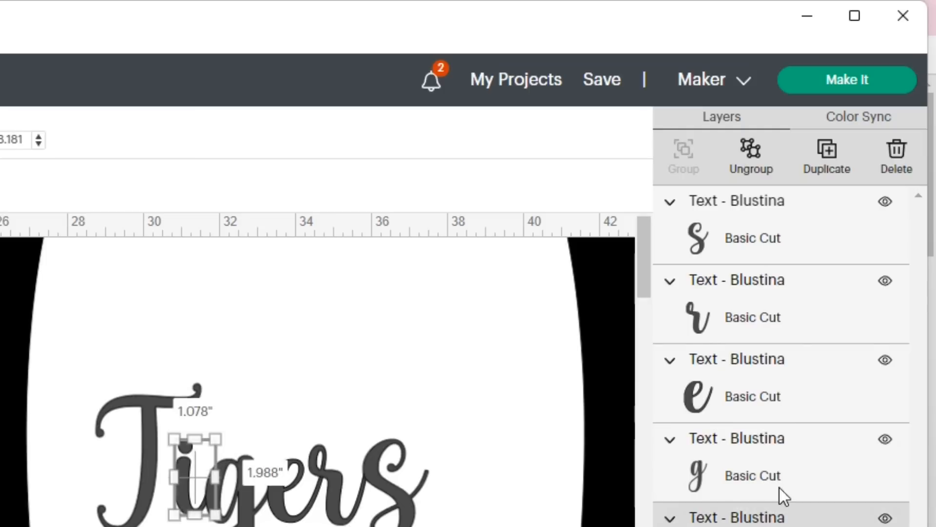
click(789, 278)
click(782, 209)
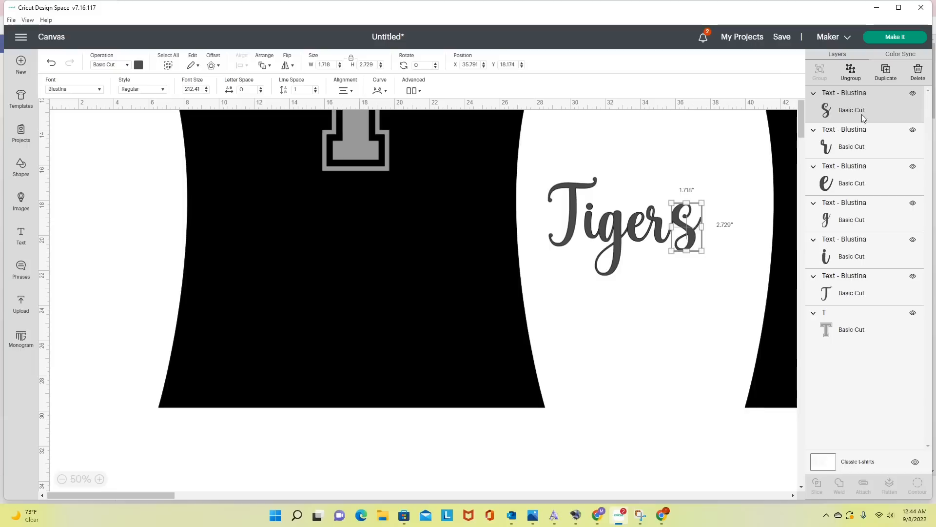
click(755, 295)
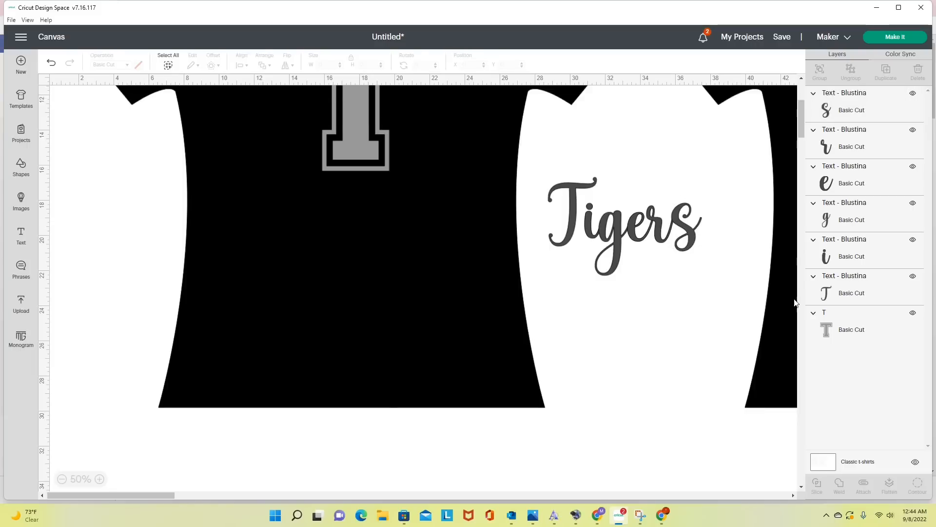
- Open the T of Tigers for editing, switch to Character Map UWP and copy Blustina's swash t, U+E071
click(851, 292)
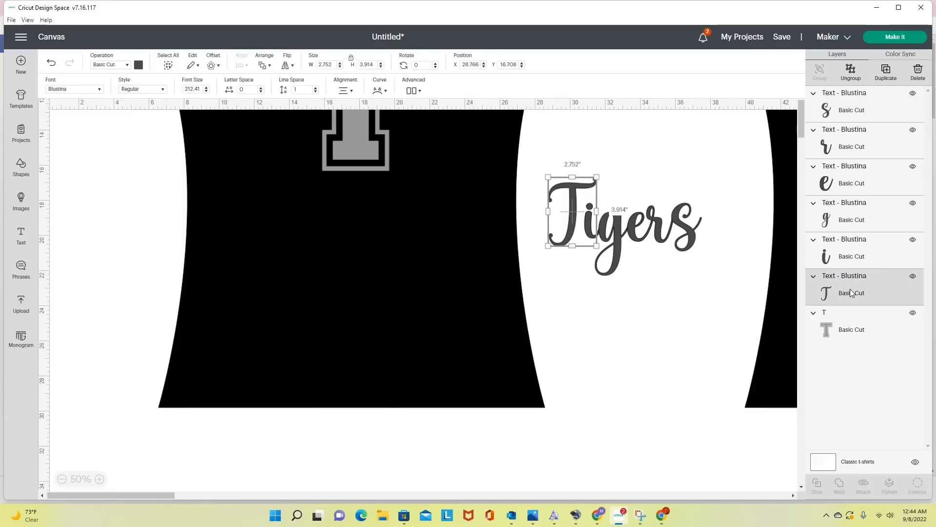
double_click(573, 224)
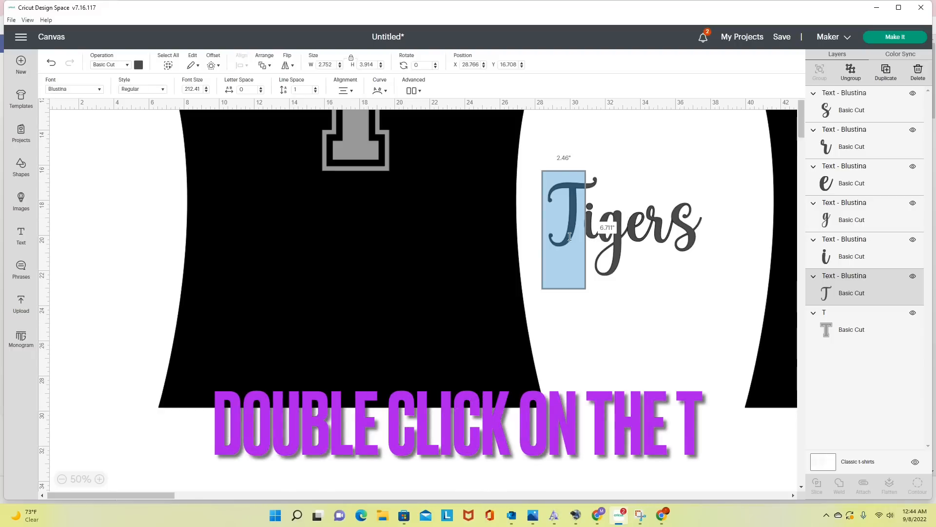
mouse_move(512, 521)
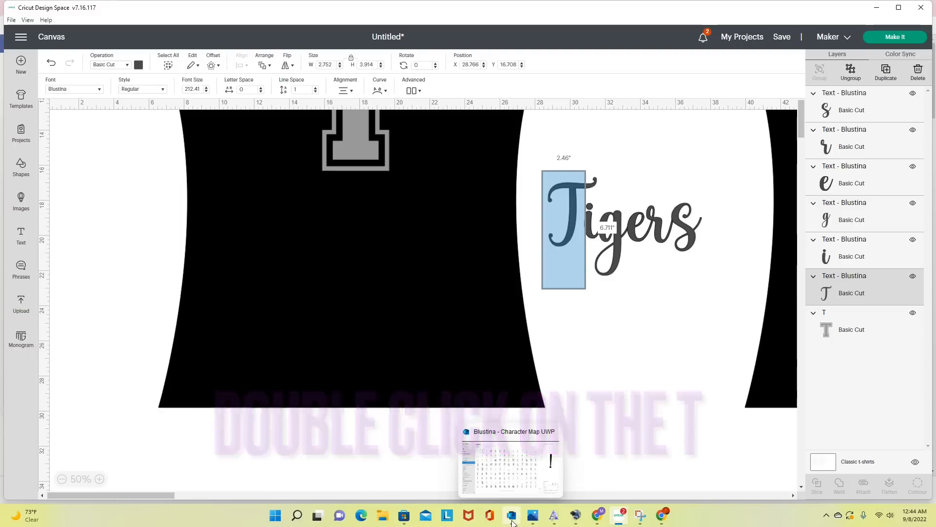
click(512, 520)
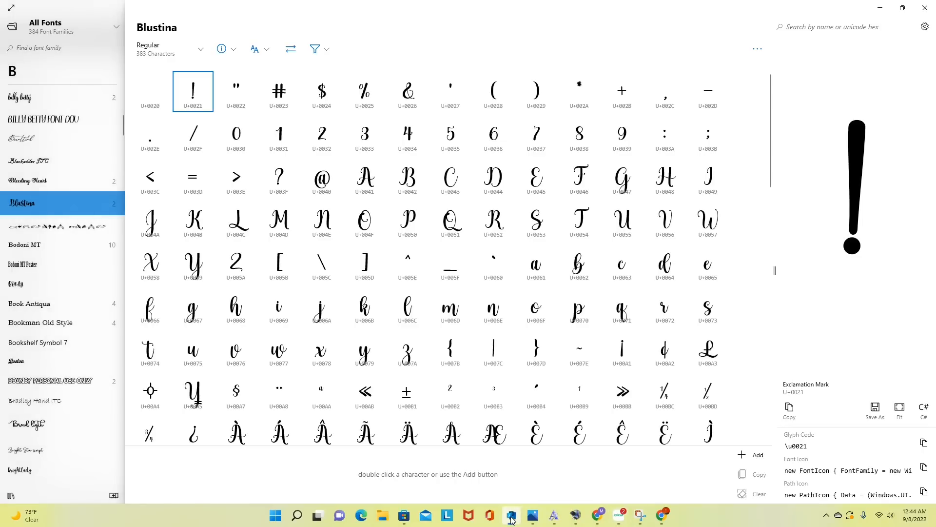
scroll(547, 315, down, 5)
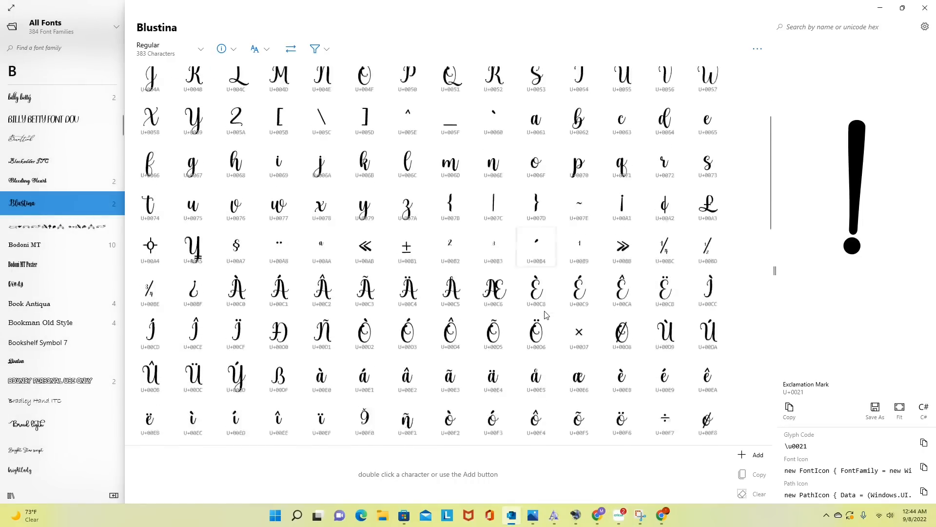
scroll(548, 316, up, 5)
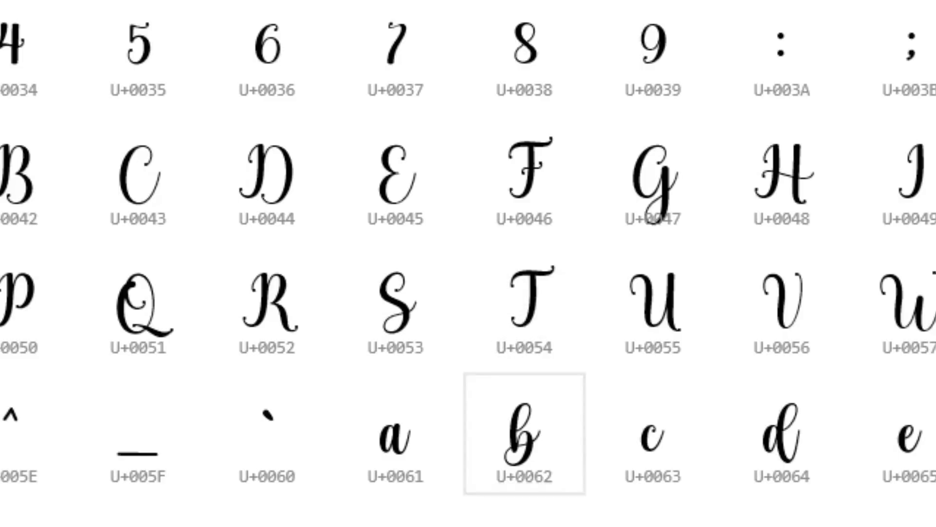
scroll(527, 522, down, 5)
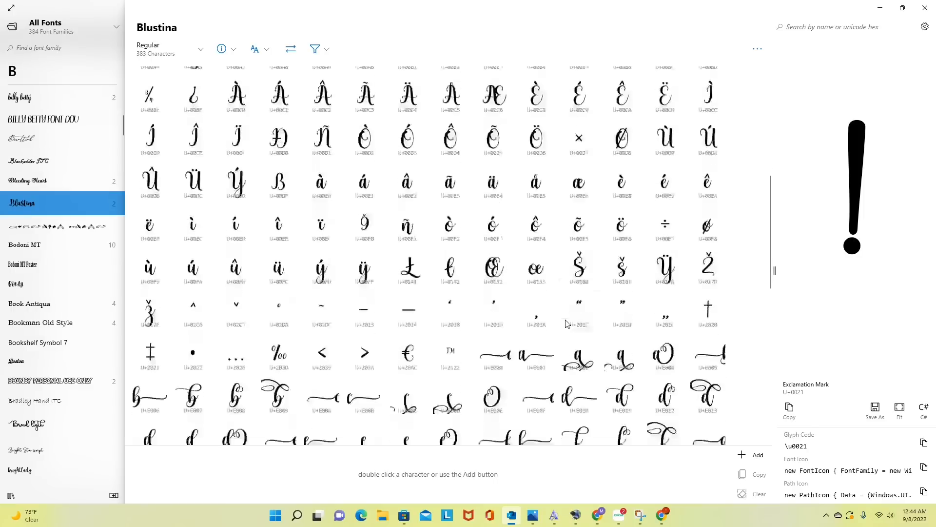
scroll(567, 323, down, 10)
scroll(566, 322, down, 4)
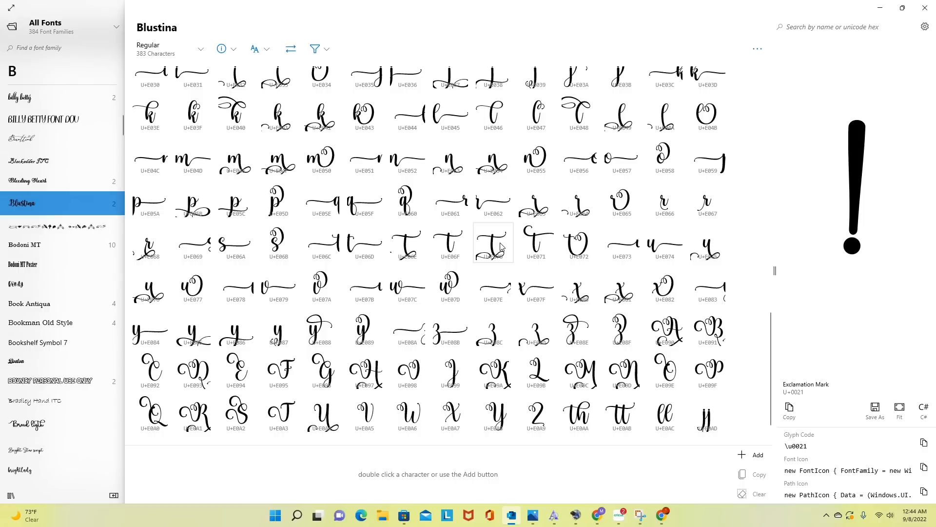
click(536, 248)
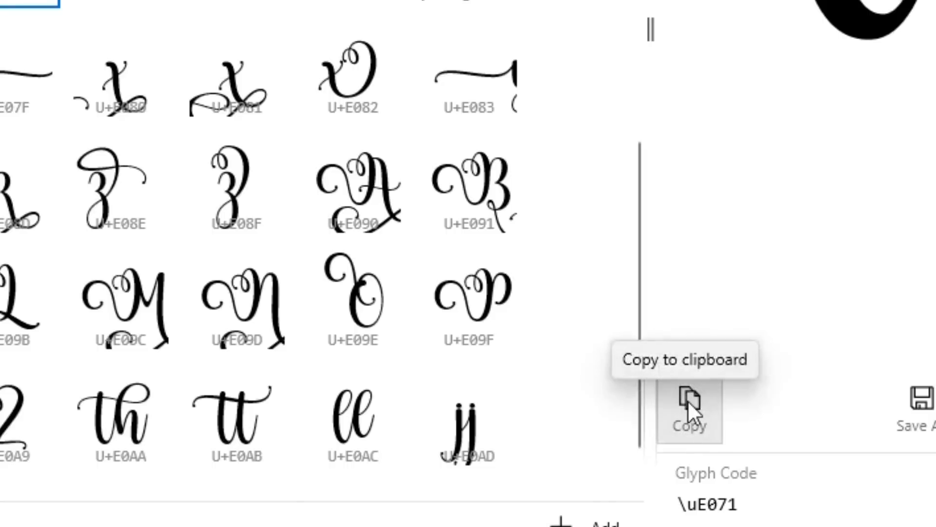
click(687, 400)
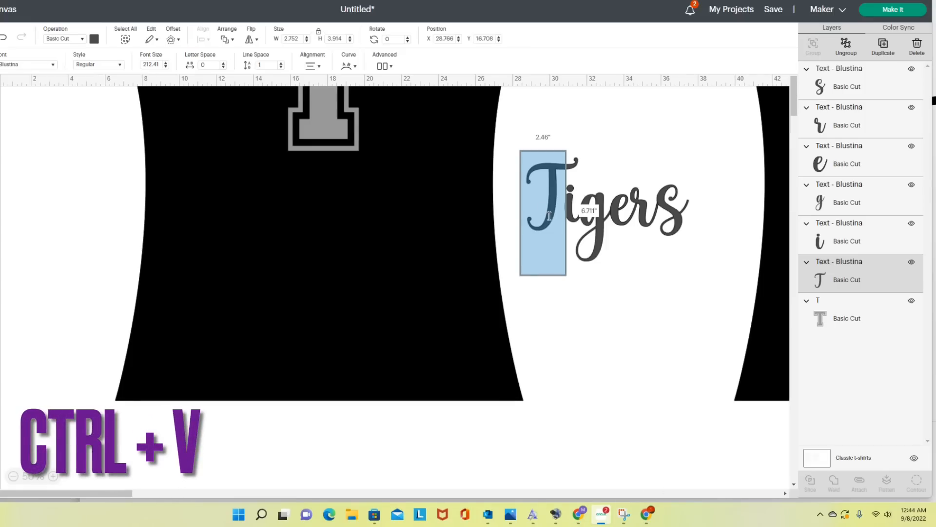
- Replace the T of Tigers with the copied swash t and move it over to join the i
key(ctrl+v)
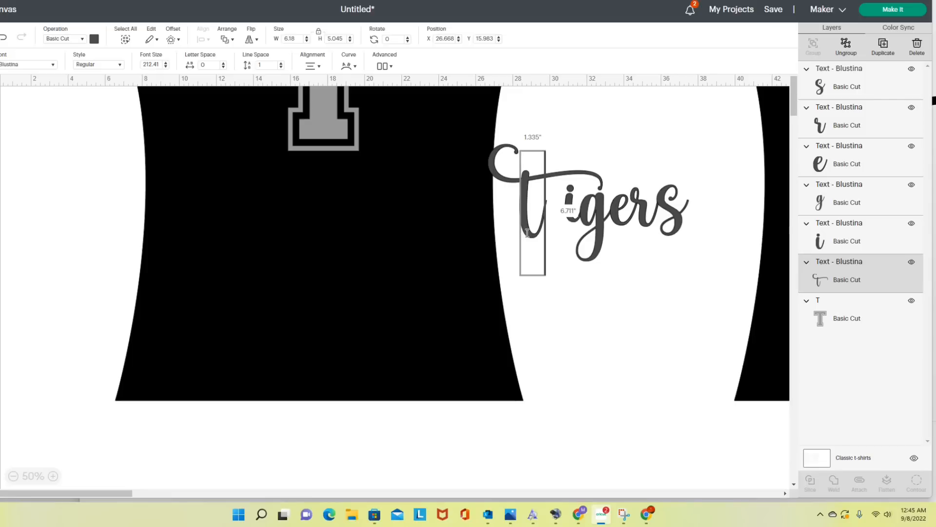
drag(527, 230, 560, 236)
click(578, 264)
click(538, 233)
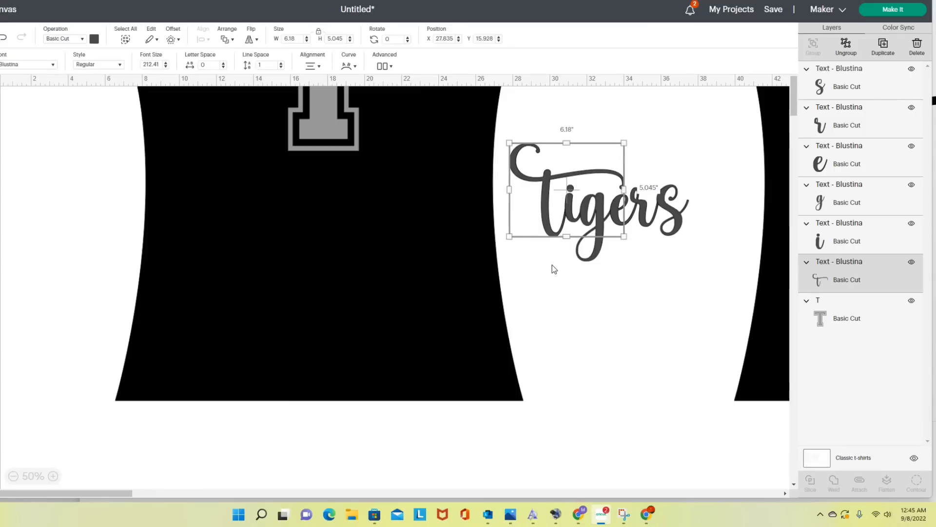
click(552, 265)
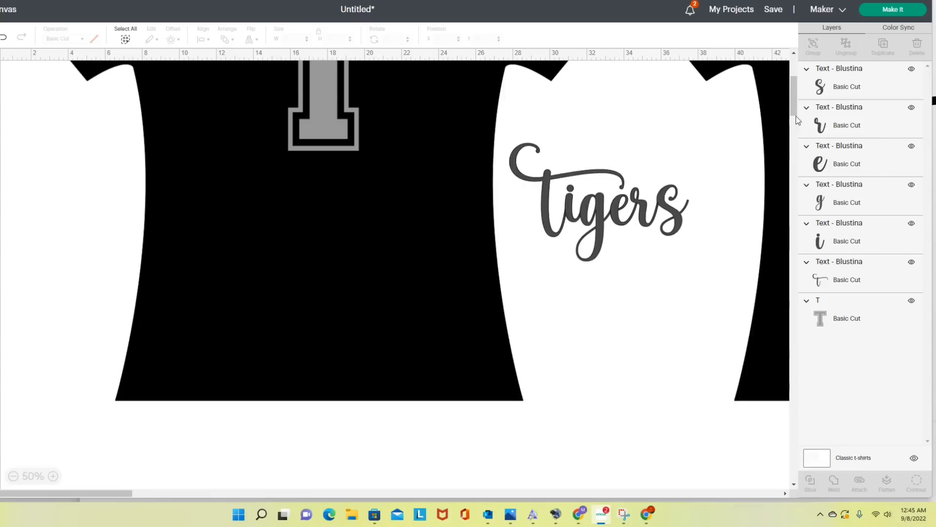
- Open the s of Tigers for editing, switch to Character Map UWP and find Blustina's alternate s glyphs
click(831, 86)
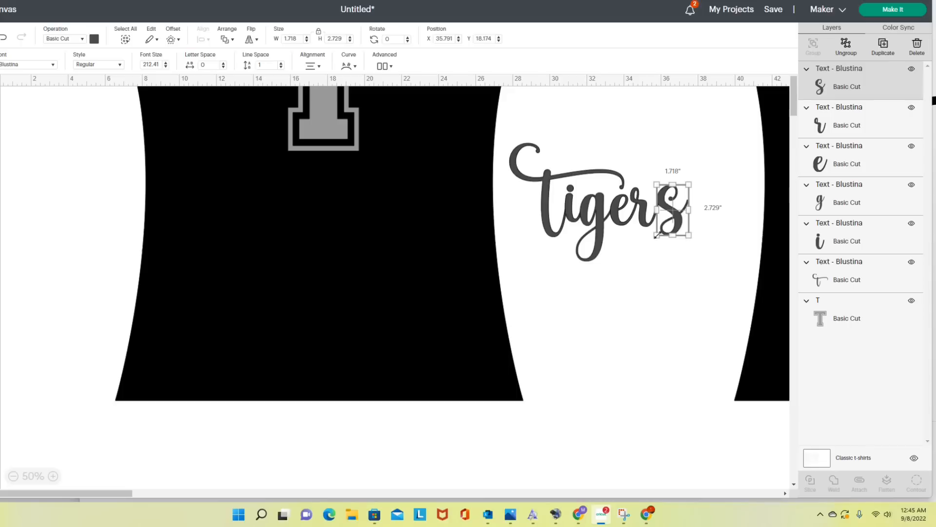
double_click(676, 214)
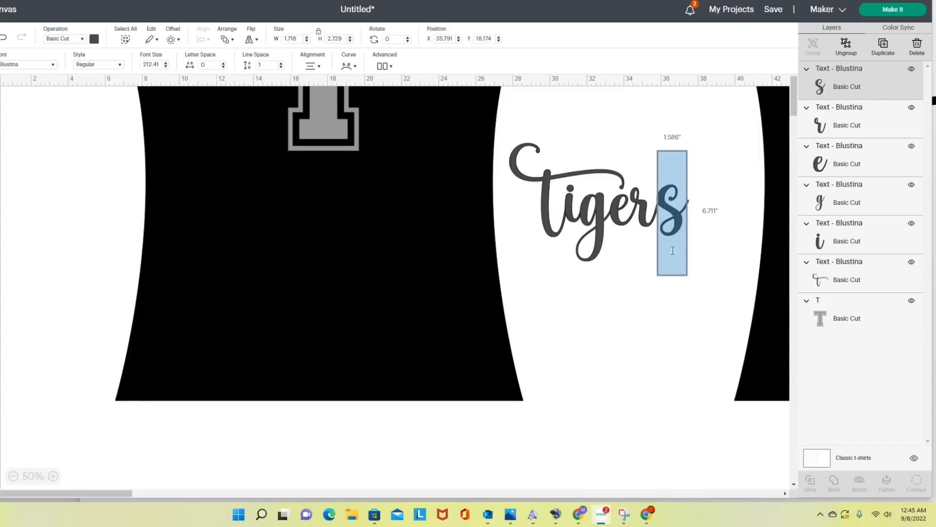
click(489, 514)
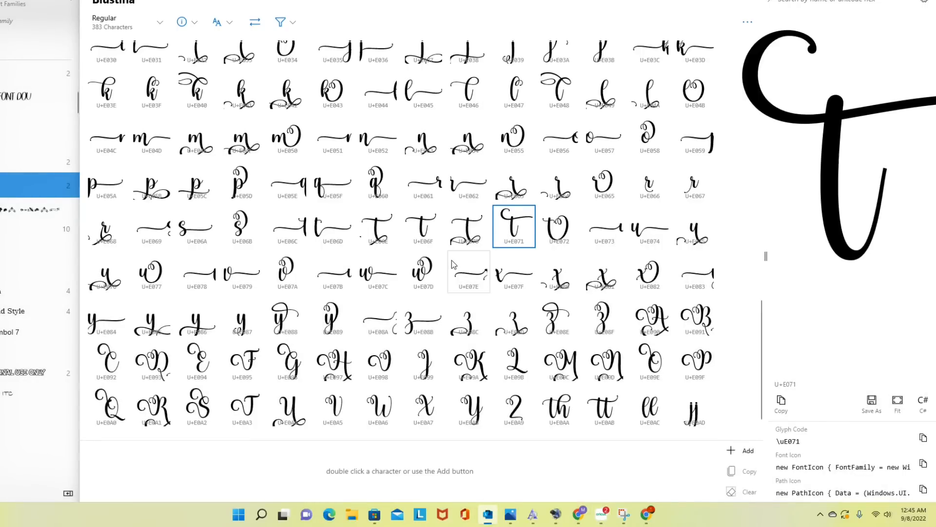
scroll(256, 248, down, 10)
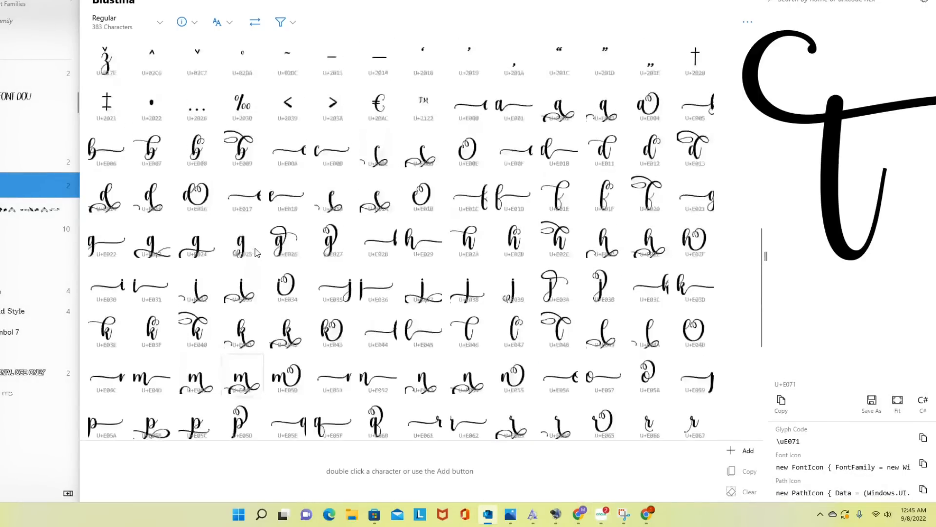
scroll(256, 248, up, 5)
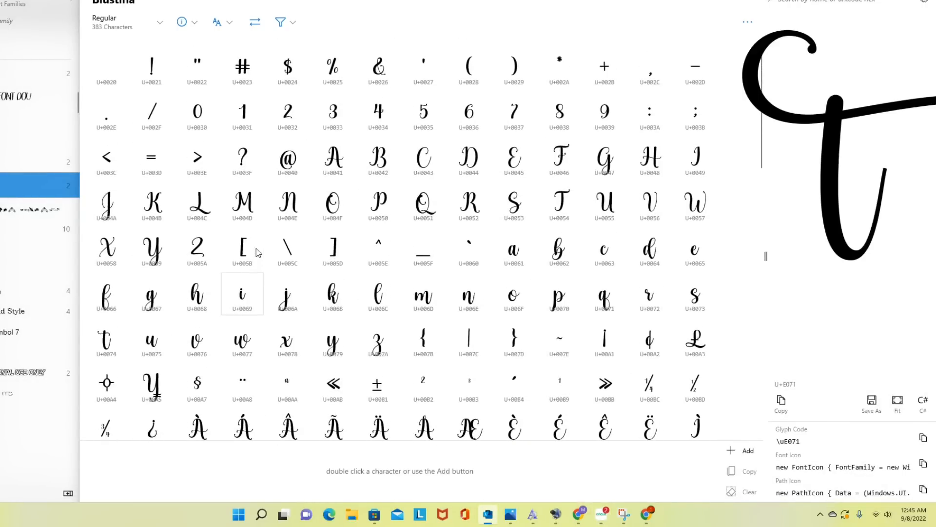
click(687, 304)
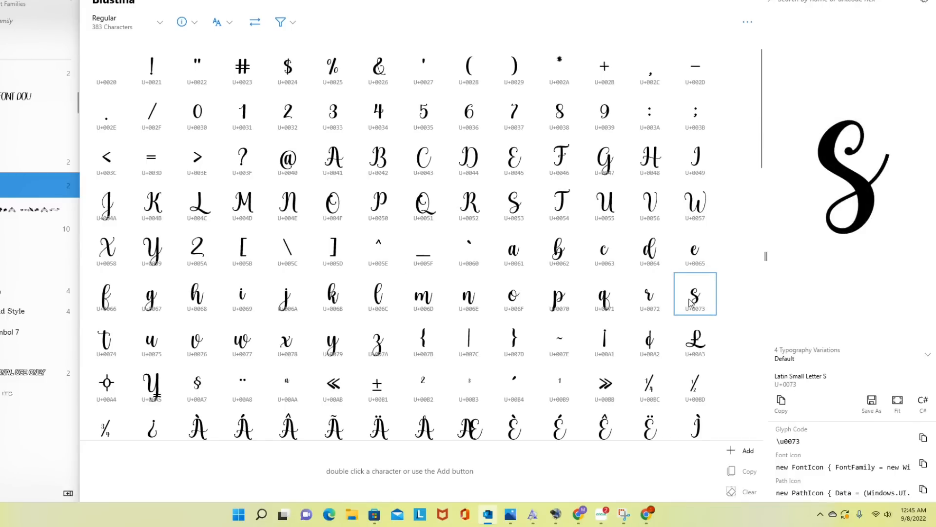
scroll(690, 303, down, 4)
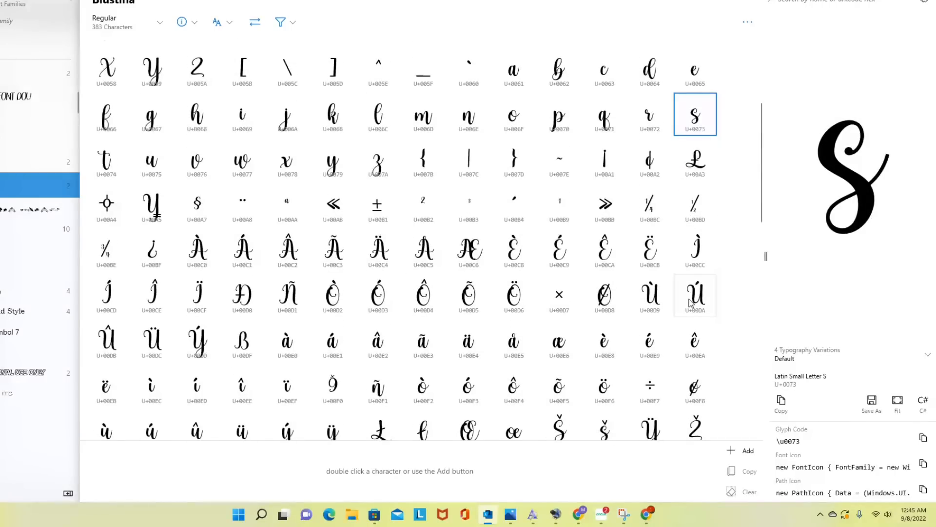
scroll(690, 303, down, 7)
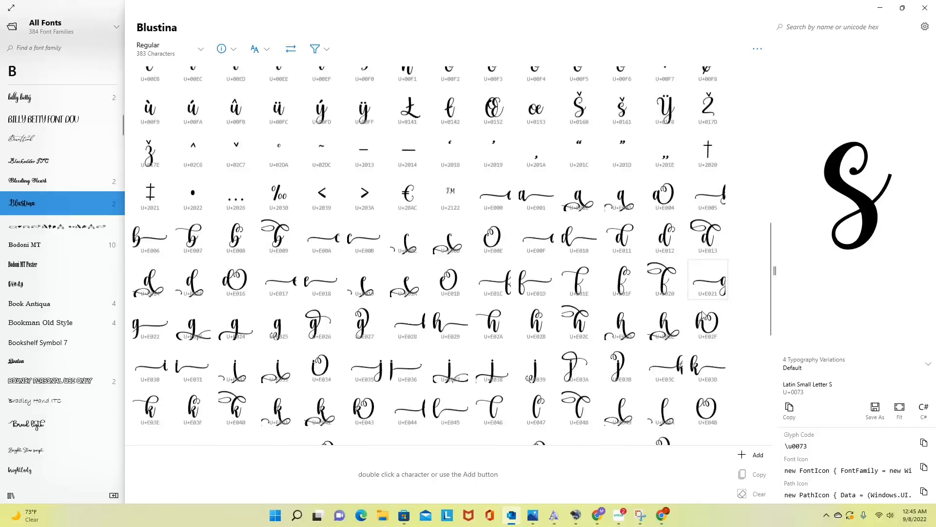
scroll(703, 315, down, 3)
scroll(506, 337, down, 1)
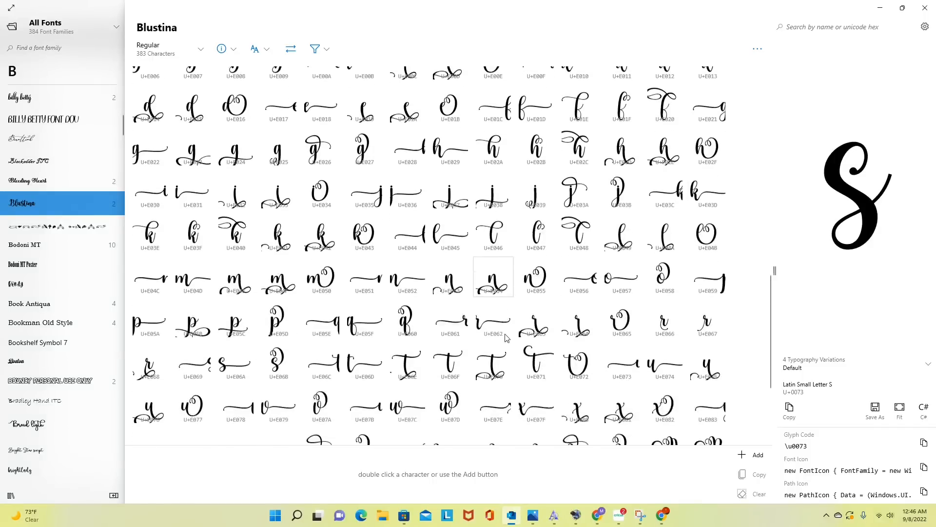
scroll(506, 339, down, 2)
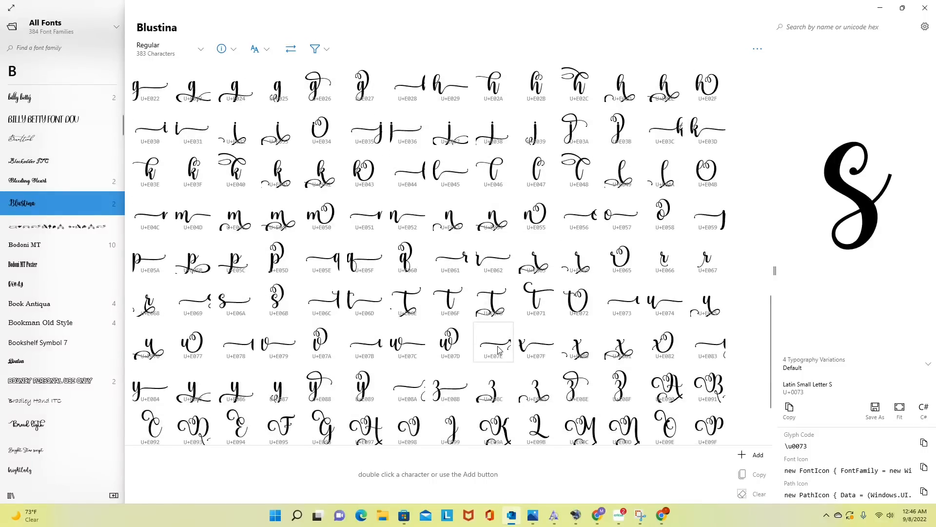
- Preview the alternate s glyphs U+E069, U+E06A and U+E06B and look through the remaining special characters
click(186, 309)
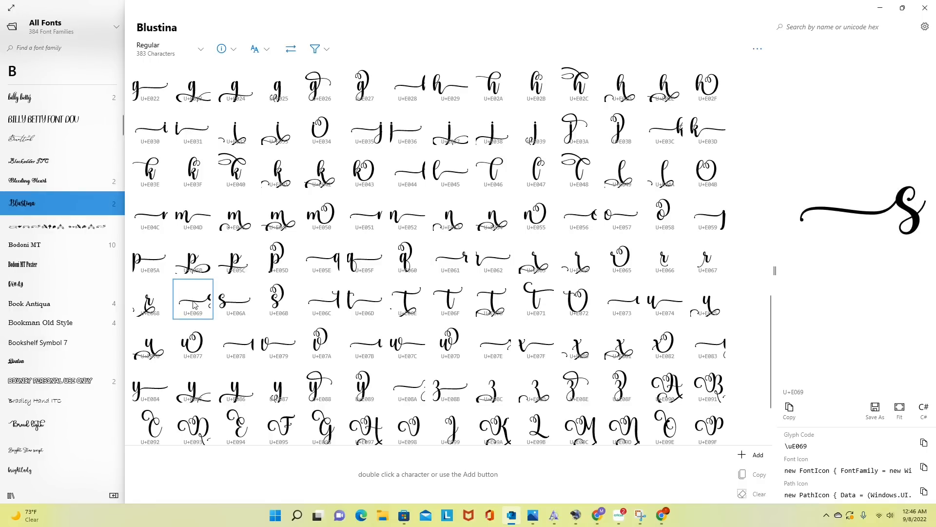
click(229, 306)
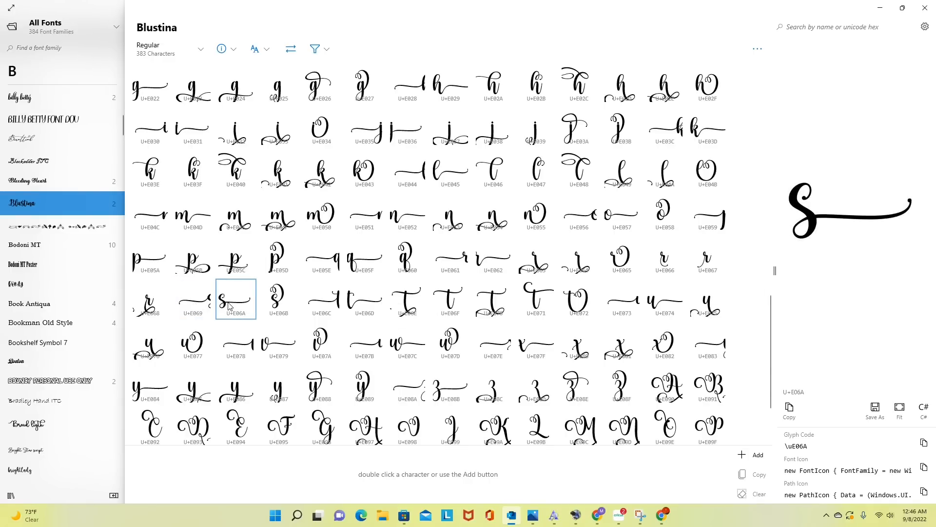
click(284, 306)
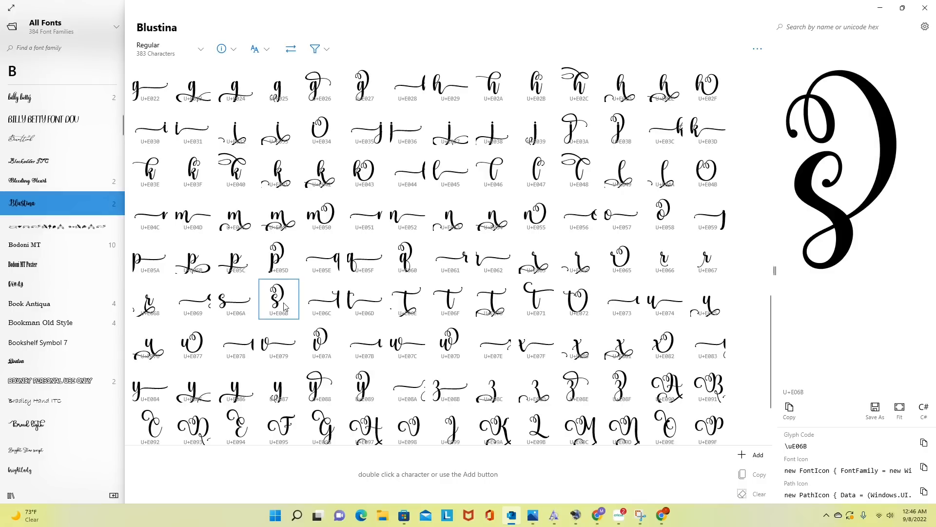
scroll(443, 335, down, 2)
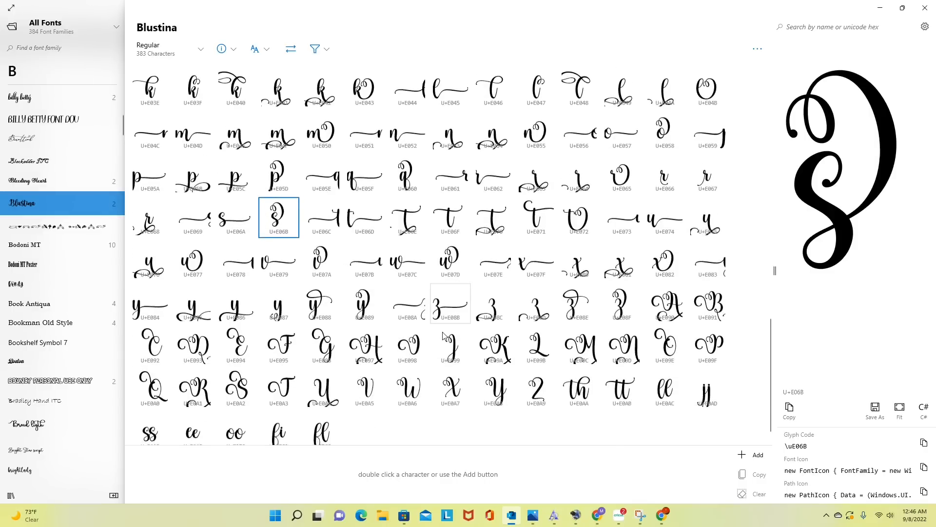
scroll(443, 335, up, 1)
scroll(443, 335, down, 1)
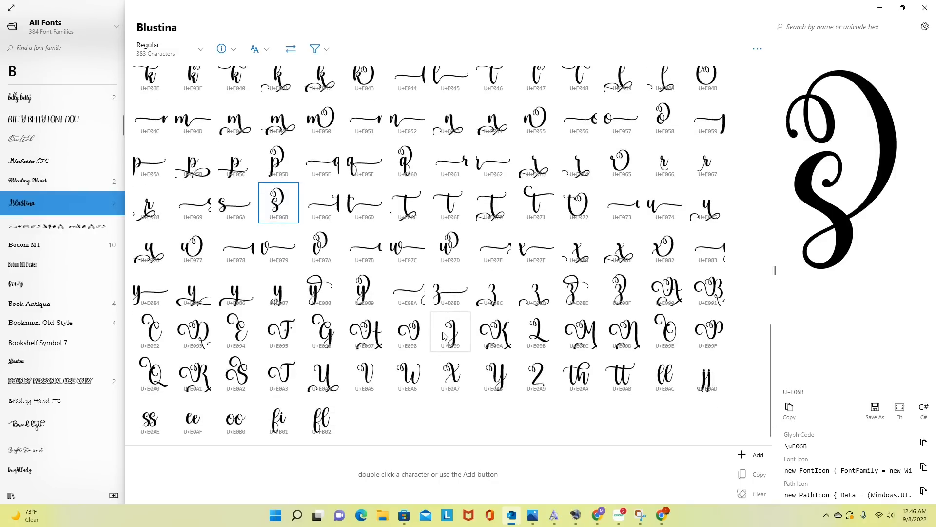
- Copy the long-tailed s, U+E06A, and paste it over the s of Tigers back in Cricut Design Space
click(226, 213)
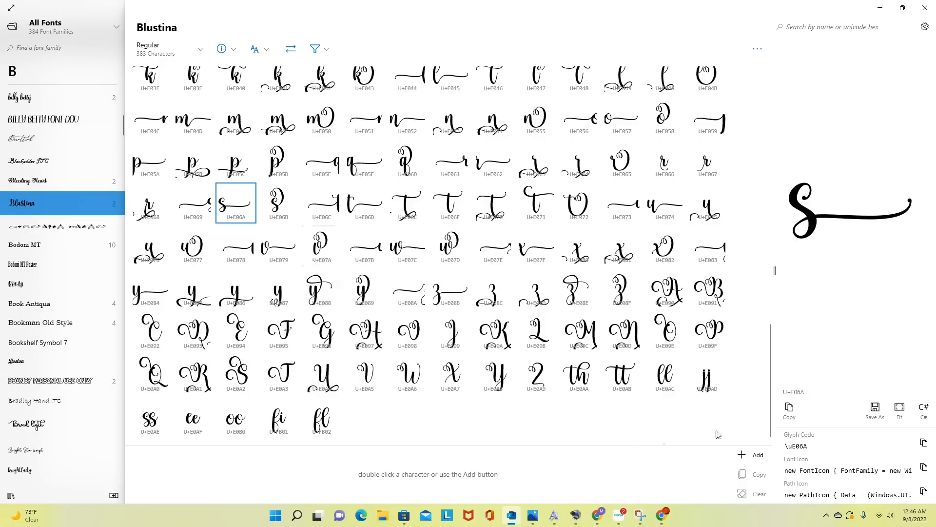
click(790, 409)
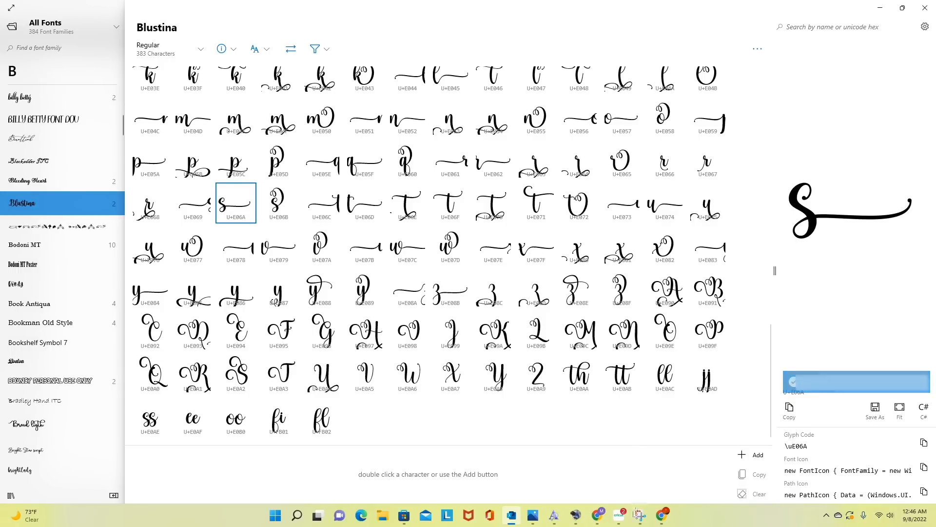
click(622, 519)
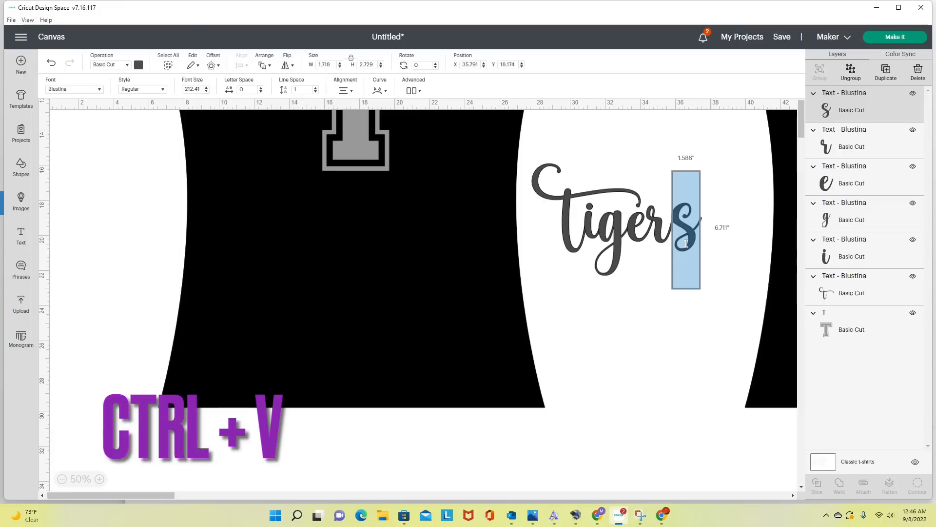
key(ctrl+v)
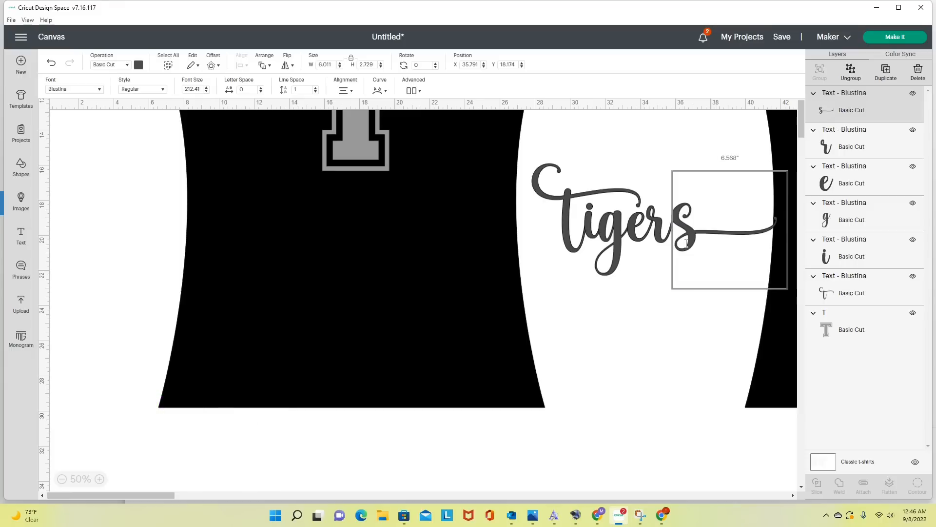
click(670, 332)
click(670, 331)
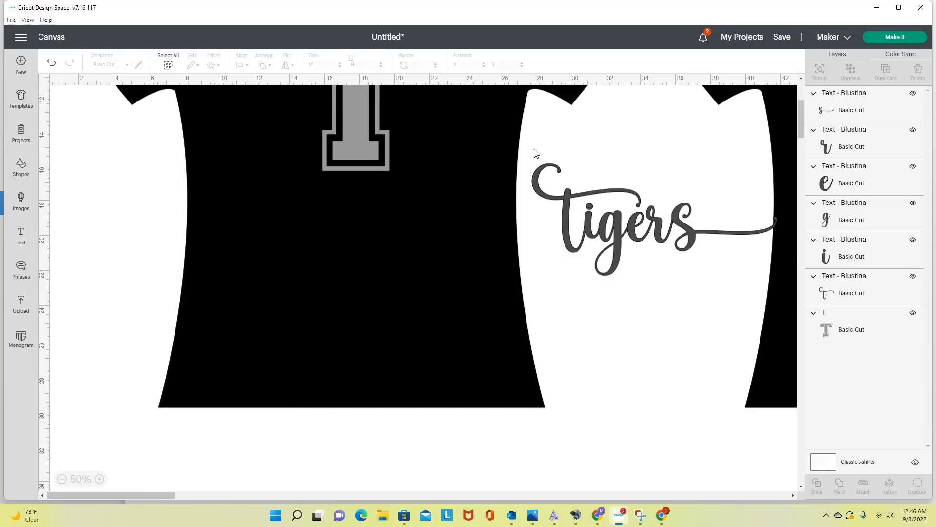
- Select all the letters of Tigers and weld them into one shape
drag(534, 149, 715, 271)
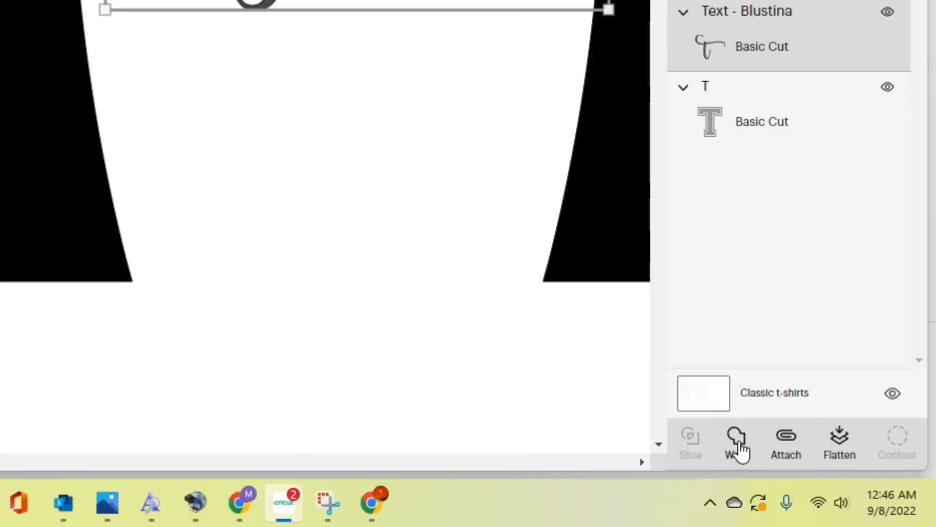
click(739, 447)
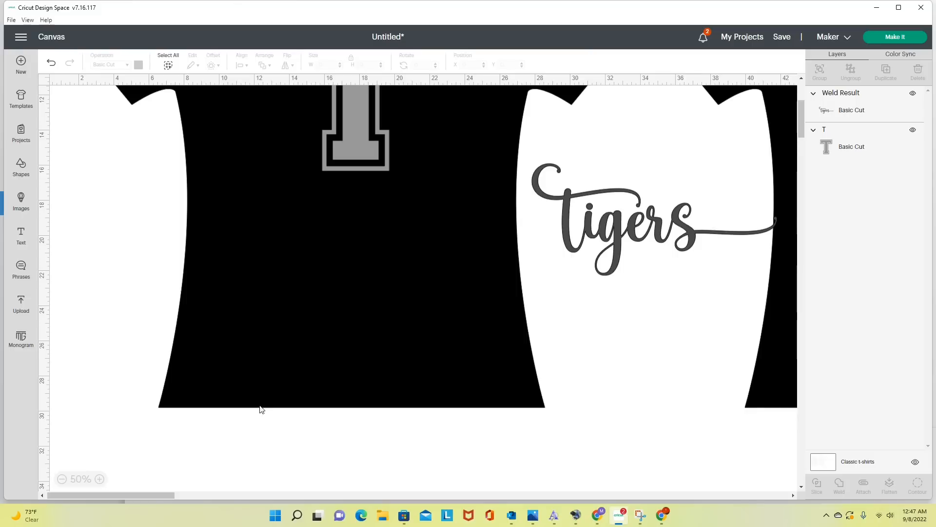
- Move the welded word Tigers between the two shirts and color it red
click(62, 479)
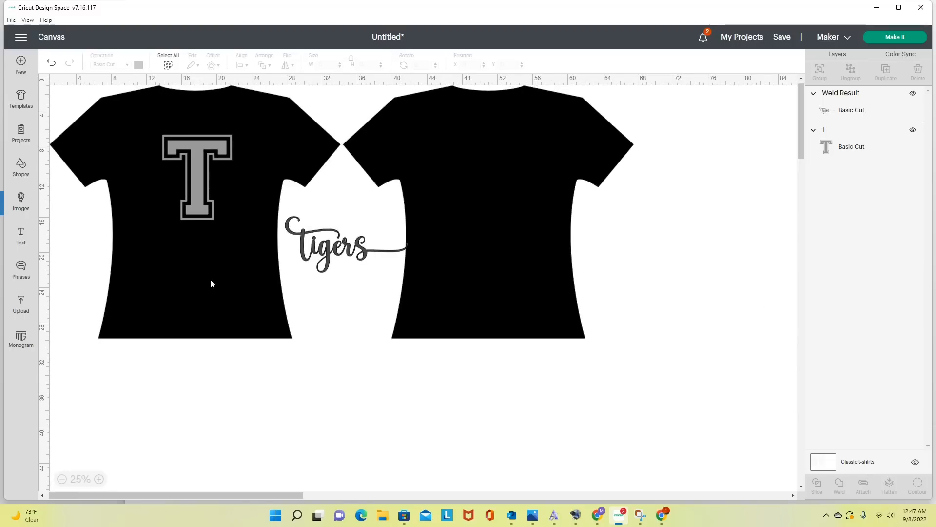
drag(331, 248, 323, 264)
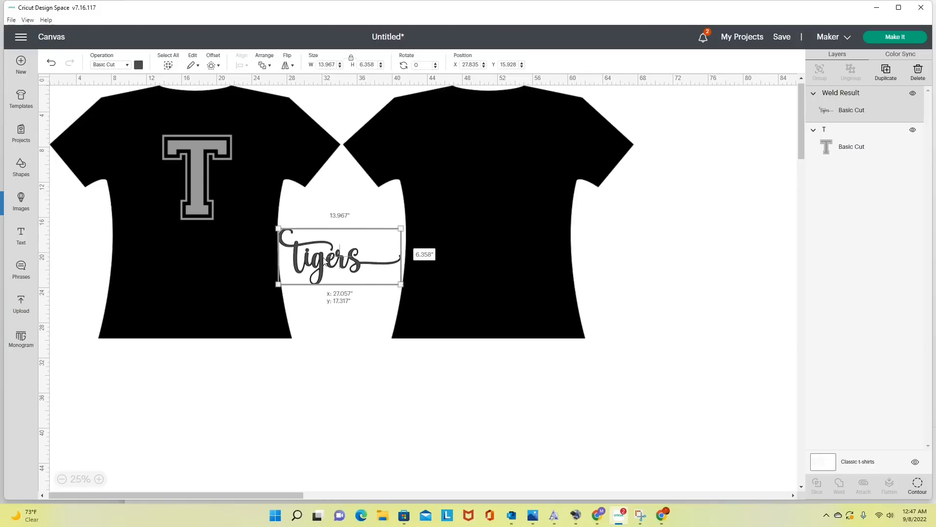
drag(324, 263, 325, 263)
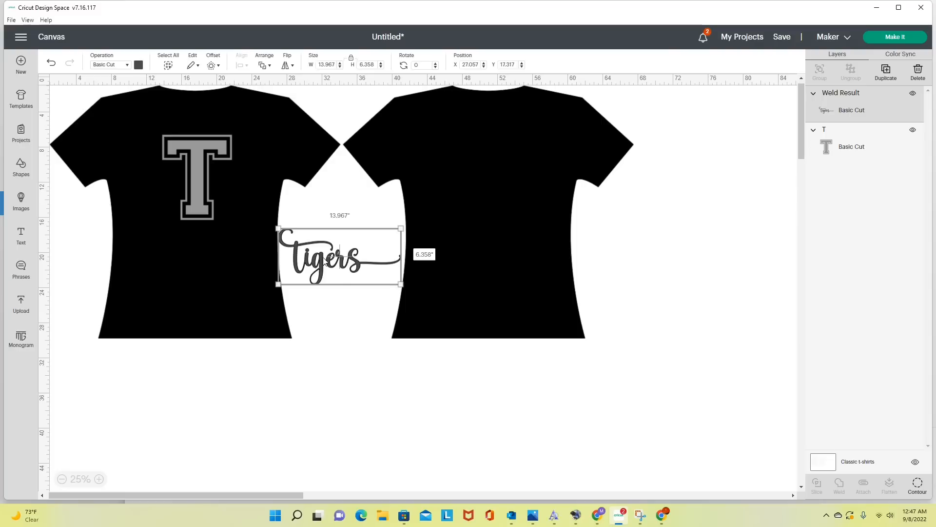
click(138, 65)
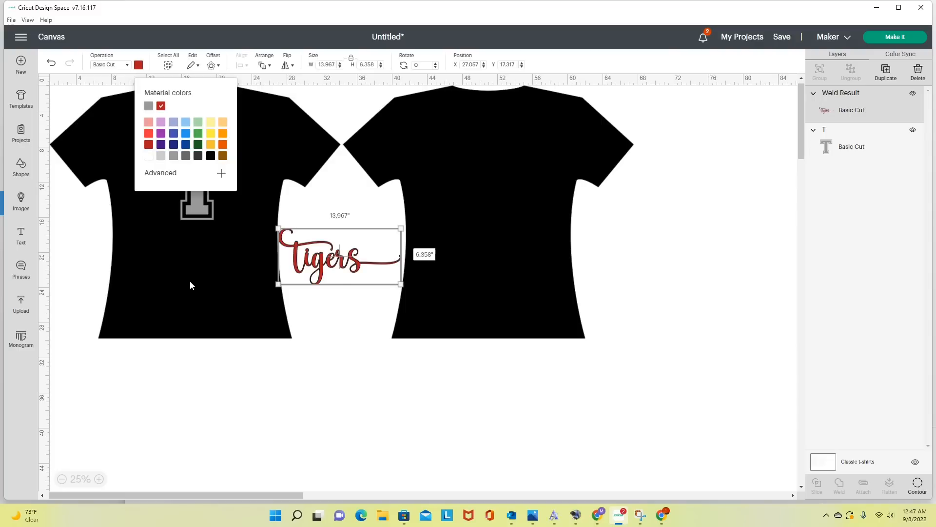
click(266, 335)
- Create a 0.167 in offset with rounded corners around Tigers and color the offset white
click(328, 270)
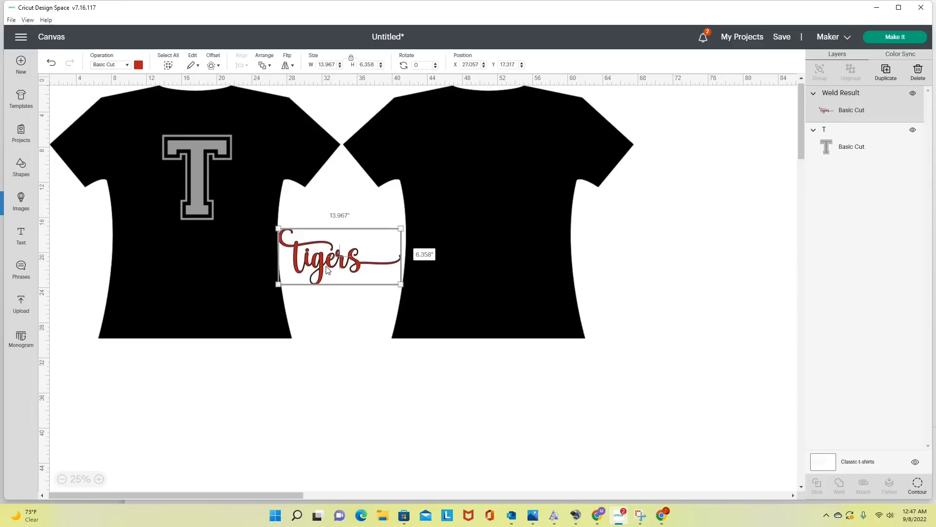
click(215, 66)
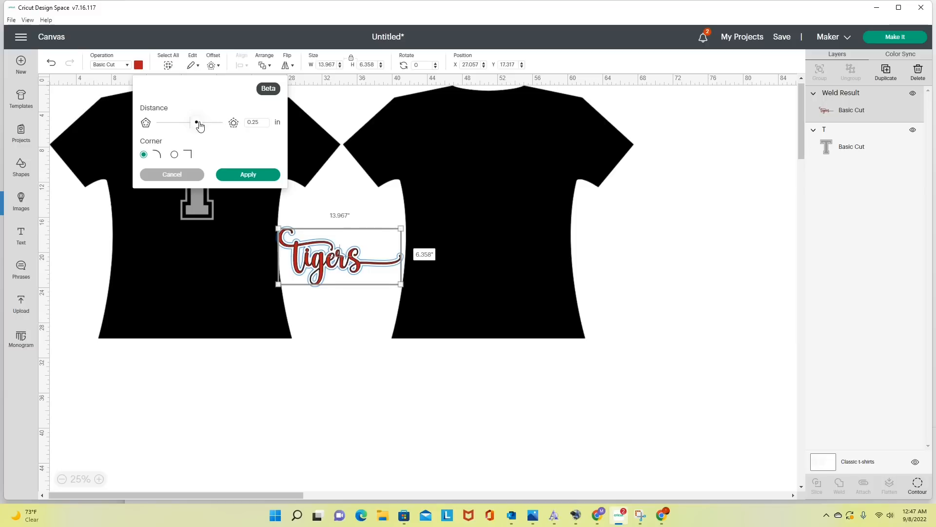
drag(200, 126, 195, 126)
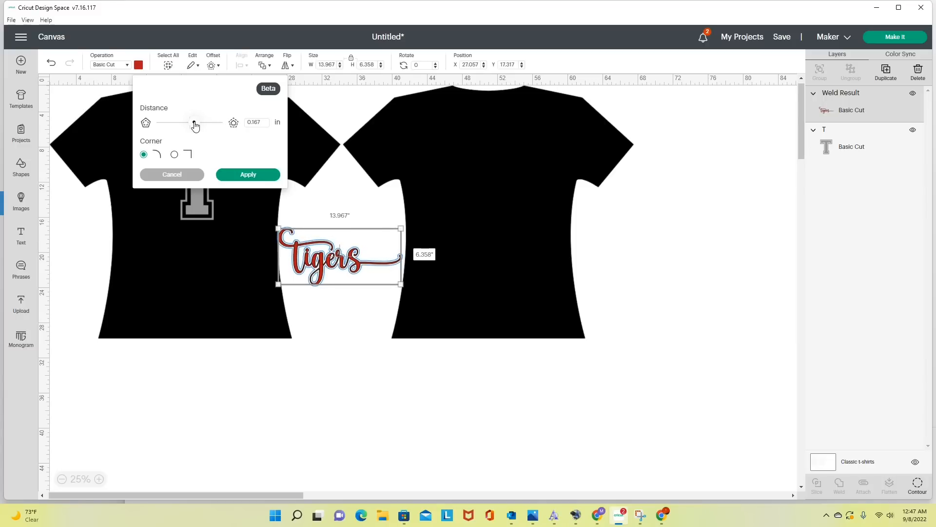
click(254, 177)
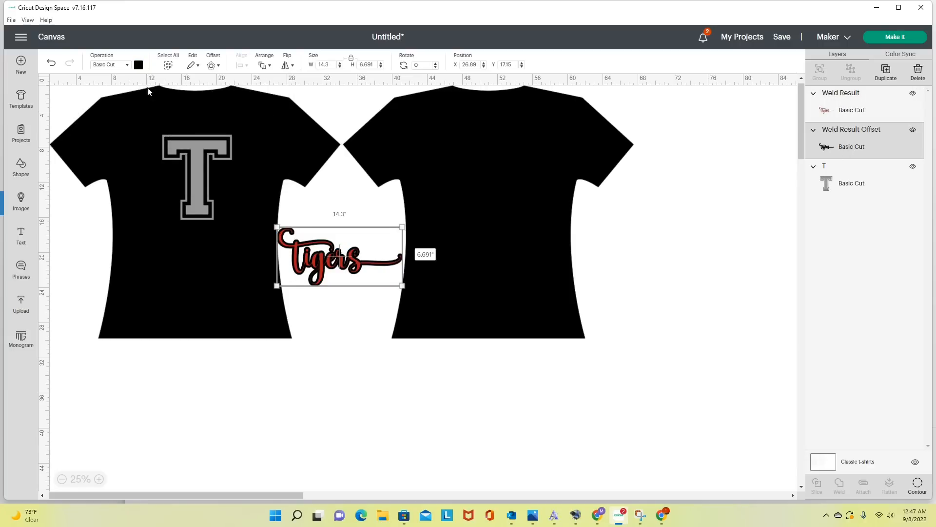
click(139, 65)
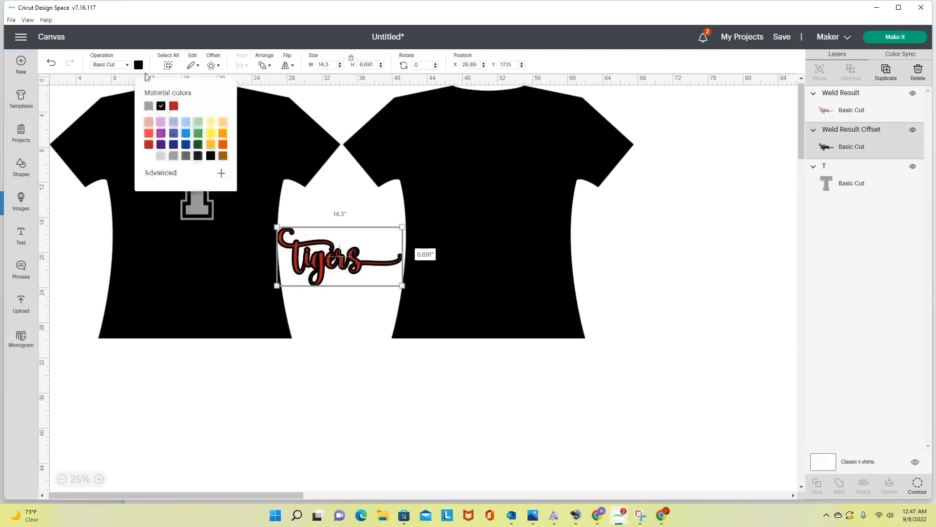
click(148, 156)
click(158, 291)
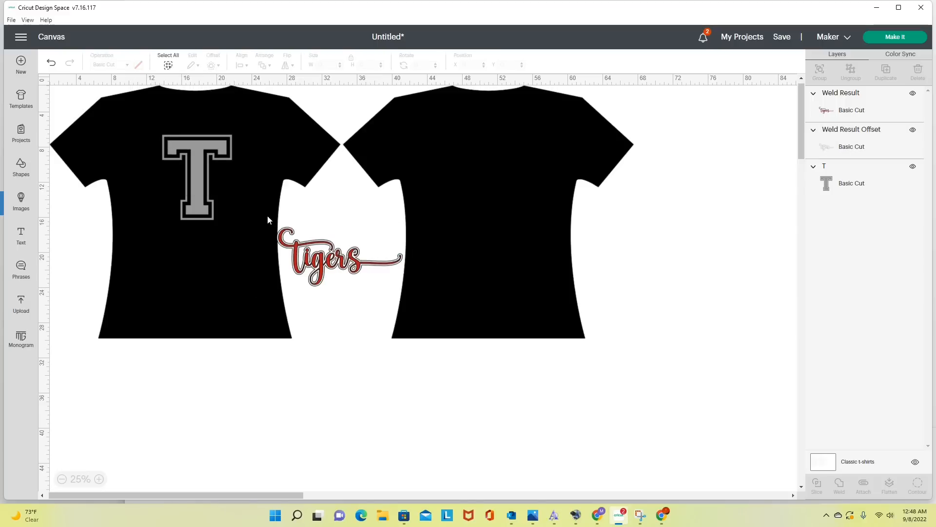
- Place Tigers together with its white offset over the T on the front shirt and scale them to 10 in wide
drag(267, 215, 374, 298)
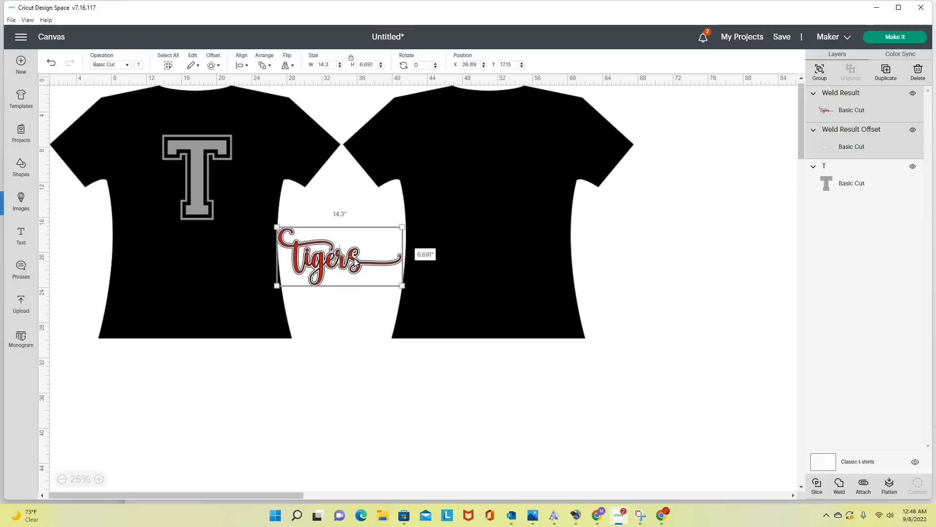
drag(355, 264, 233, 188)
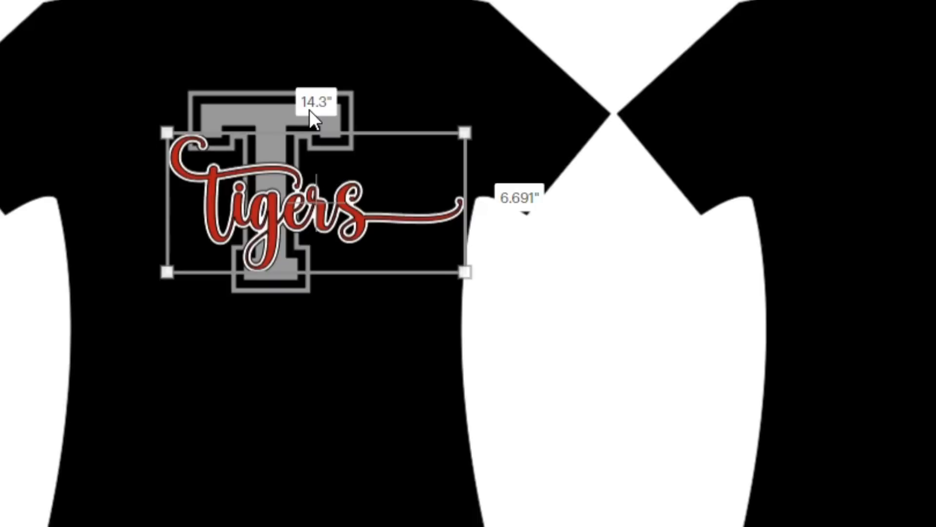
drag(465, 272, 377, 231)
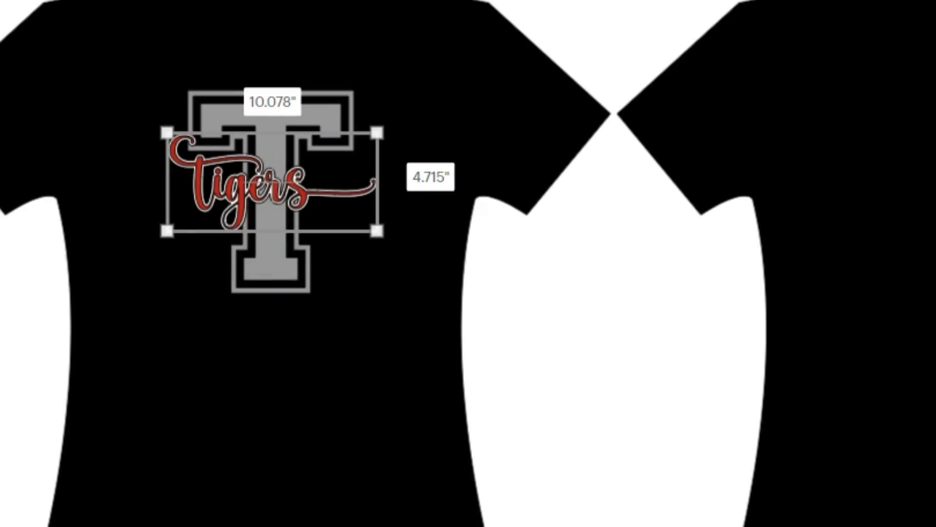
drag(377, 231, 375, 230)
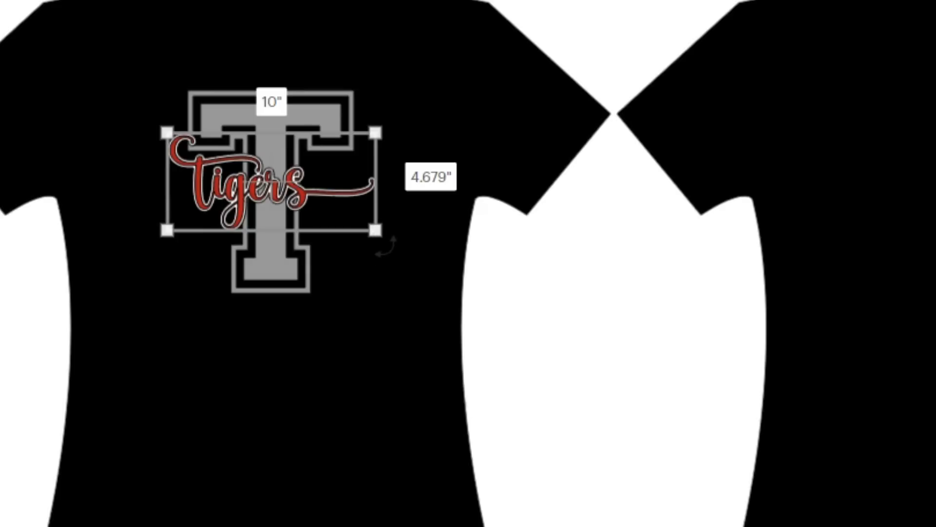
- Rotate Tigers and its offset counterclockwise by about 24° and reposition them across the stem of the T
drag(385, 246, 411, 194)
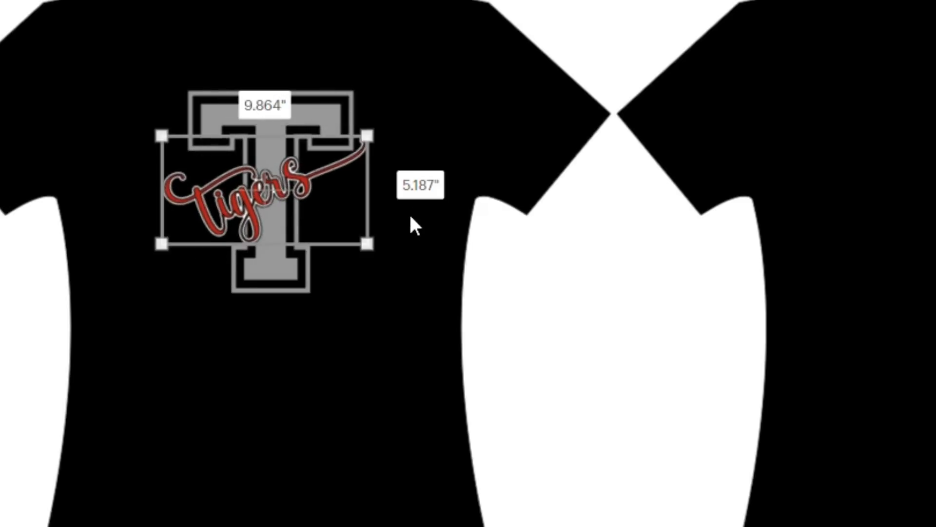
drag(264, 195, 278, 204)
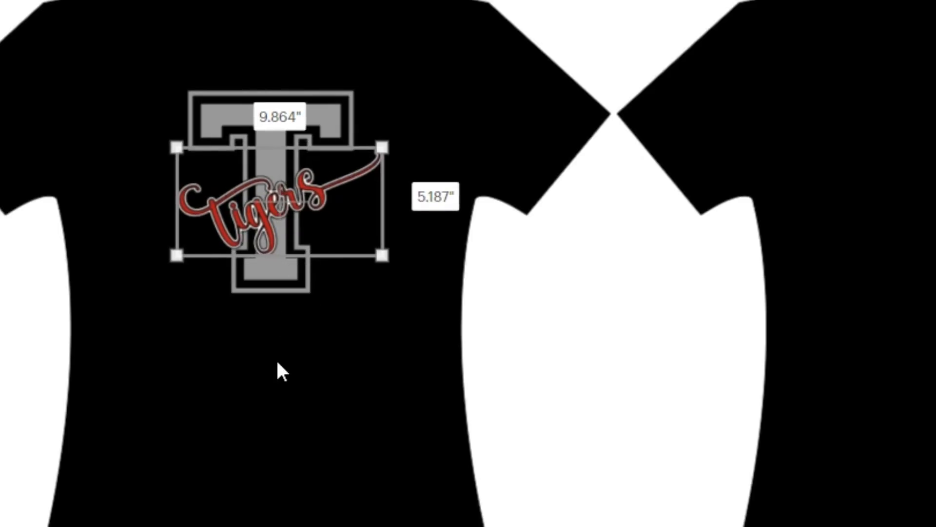
click(276, 358)
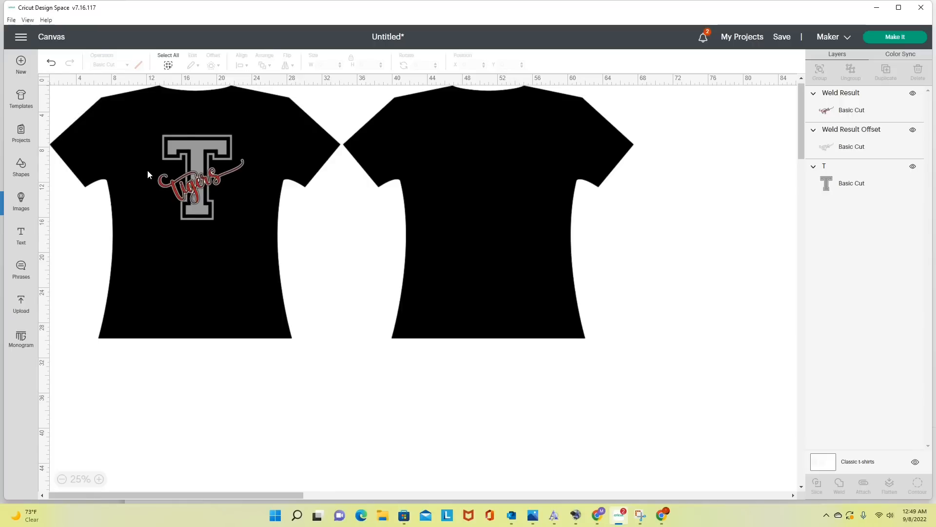
drag(147, 171, 236, 195)
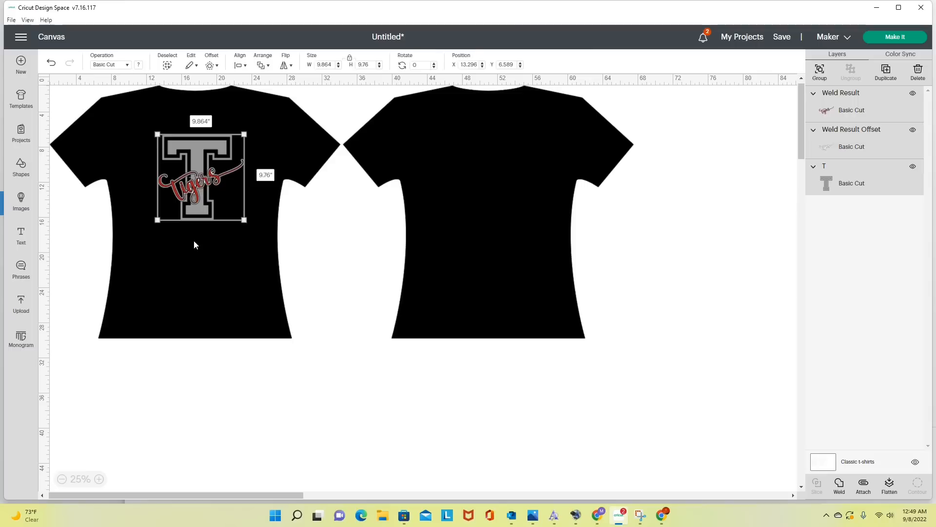
click(271, 223)
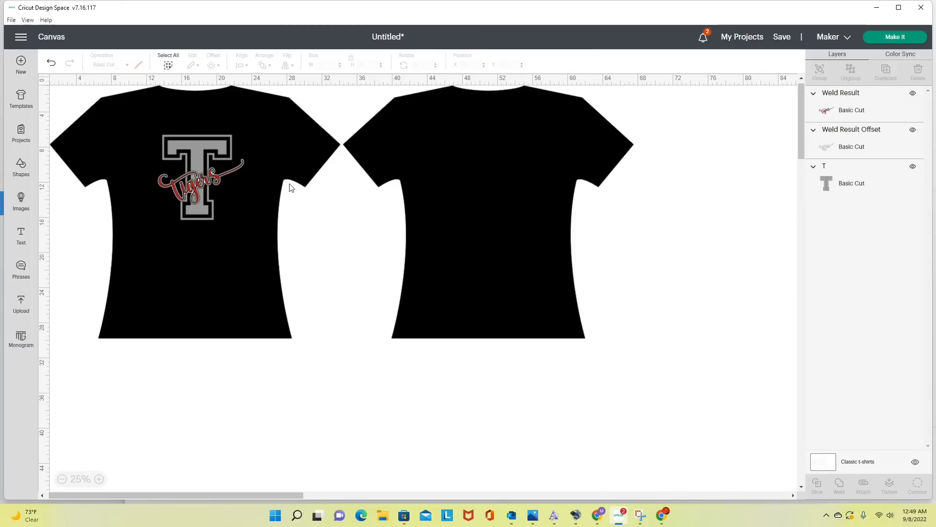
- Duplicate Tigers together with its offset and place the copy on the chest of the second shirt
click(852, 110)
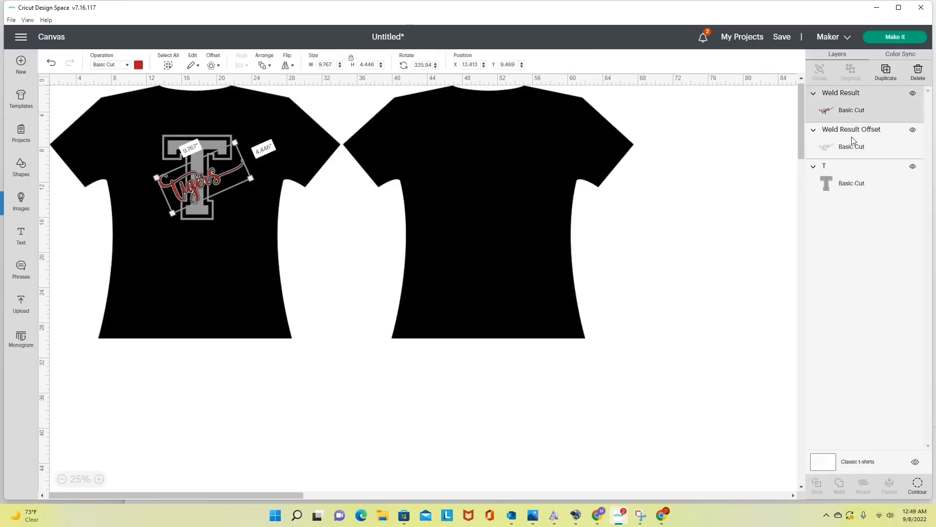
click(861, 139)
click(865, 103)
shift+click(857, 140)
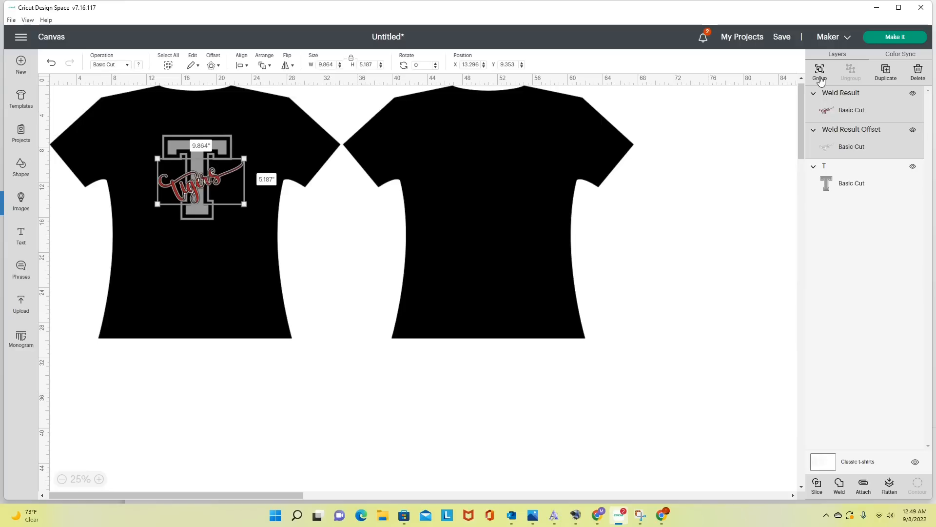
click(885, 75)
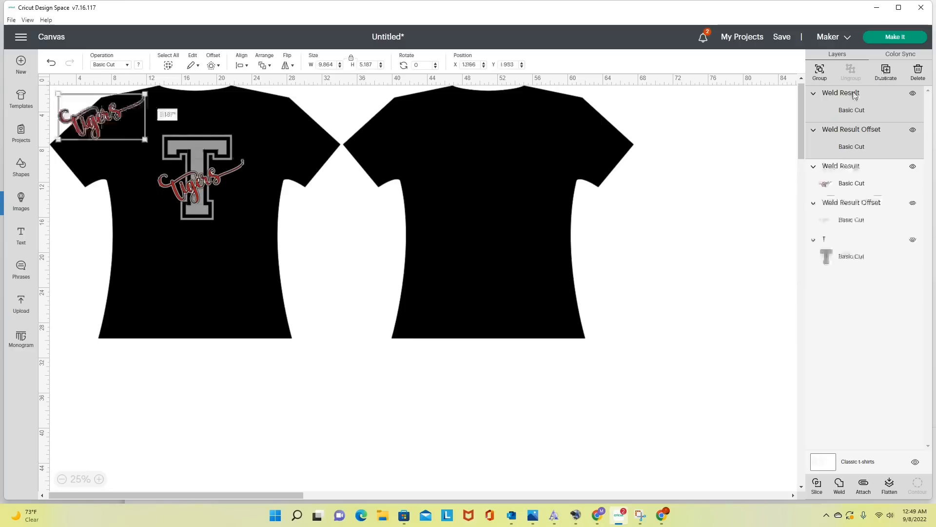
drag(91, 113, 496, 172)
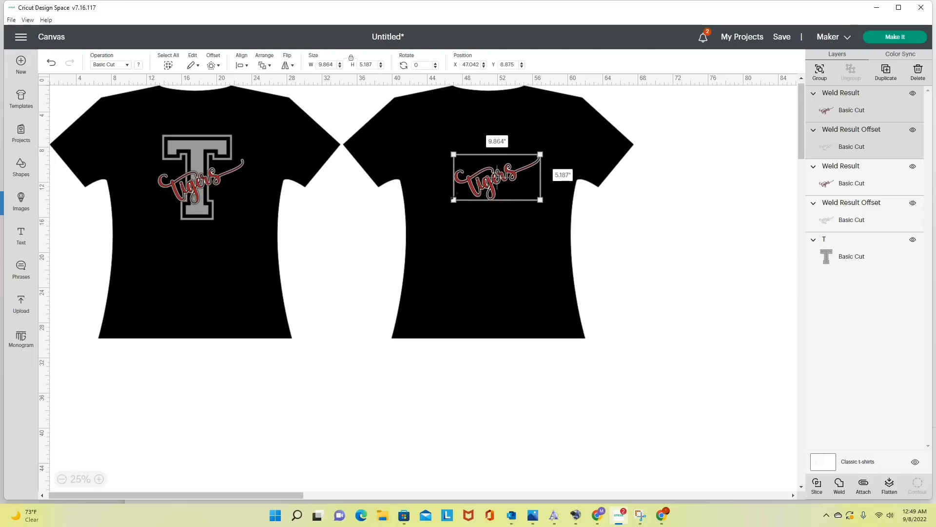
click(452, 239)
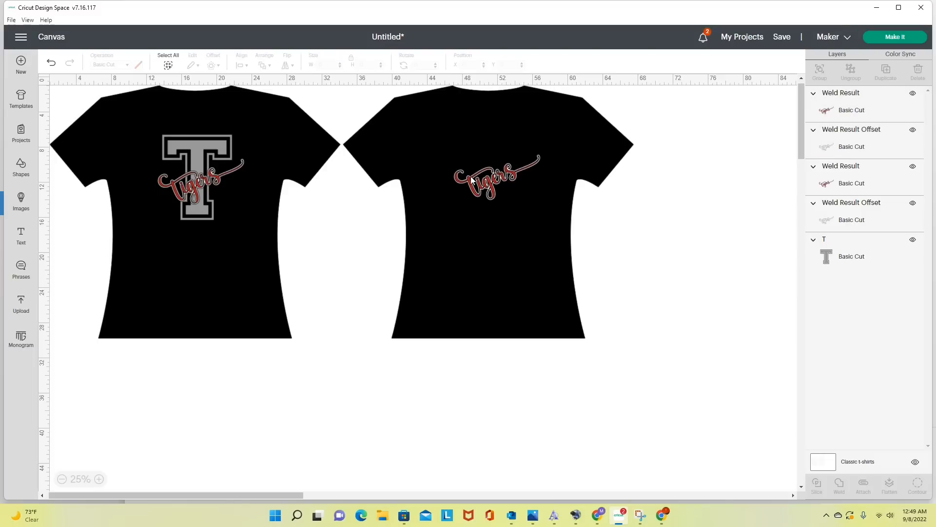
- Move the red Tigers down to the front shirt's hem and slice the white offset out of the T
click(492, 180)
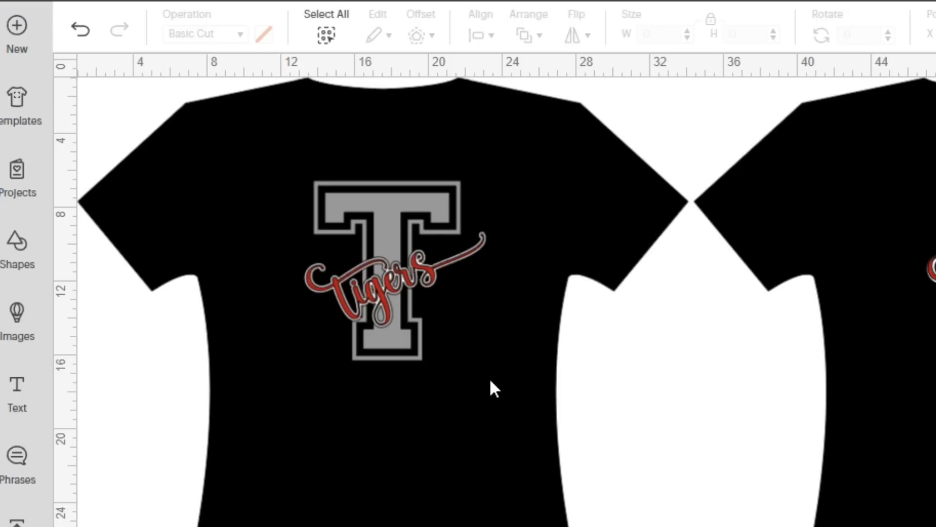
drag(379, 290, 407, 526)
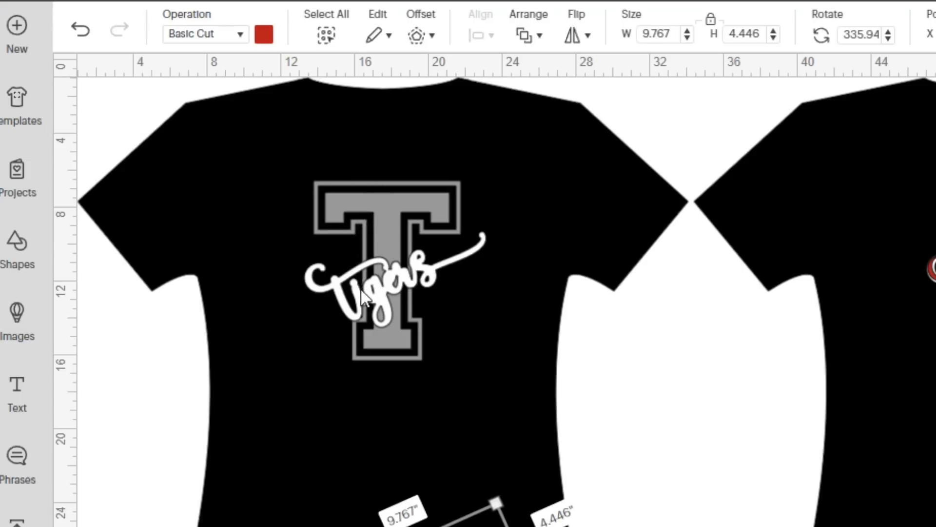
drag(299, 160, 472, 396)
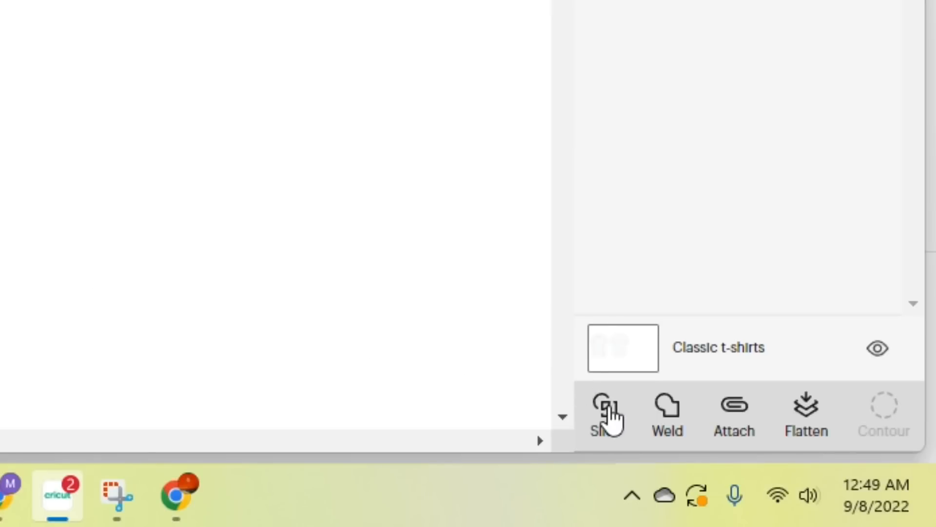
click(612, 416)
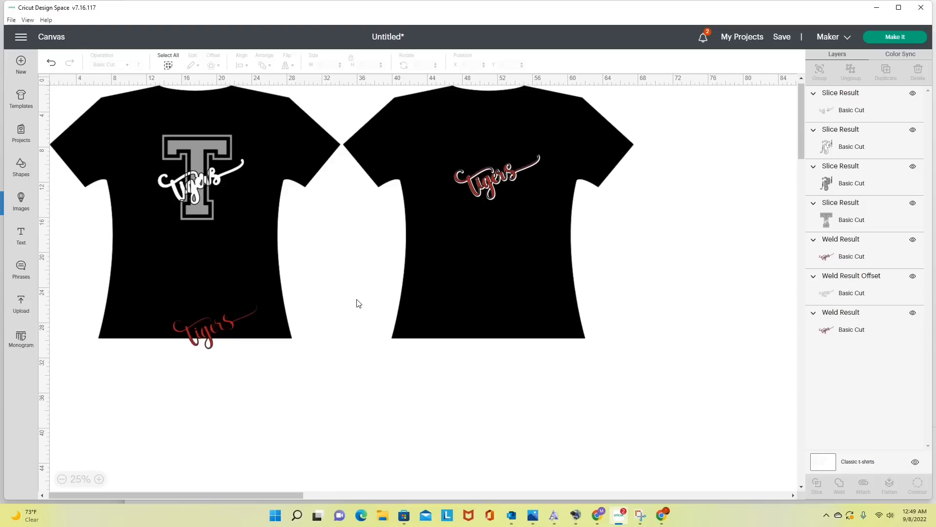
- Pull the sliced pieces away from the T and delete the white and gray cutouts
click(166, 193)
drag(167, 193, 155, 275)
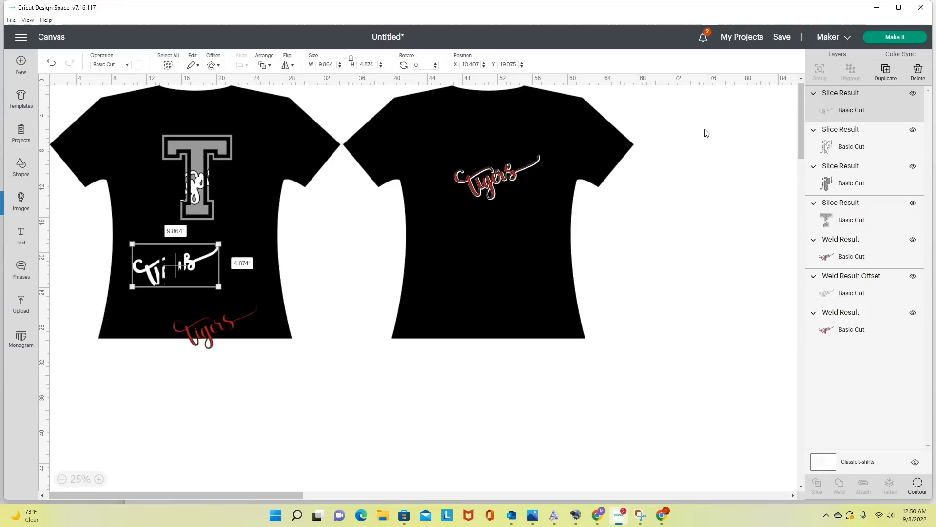
click(487, 186)
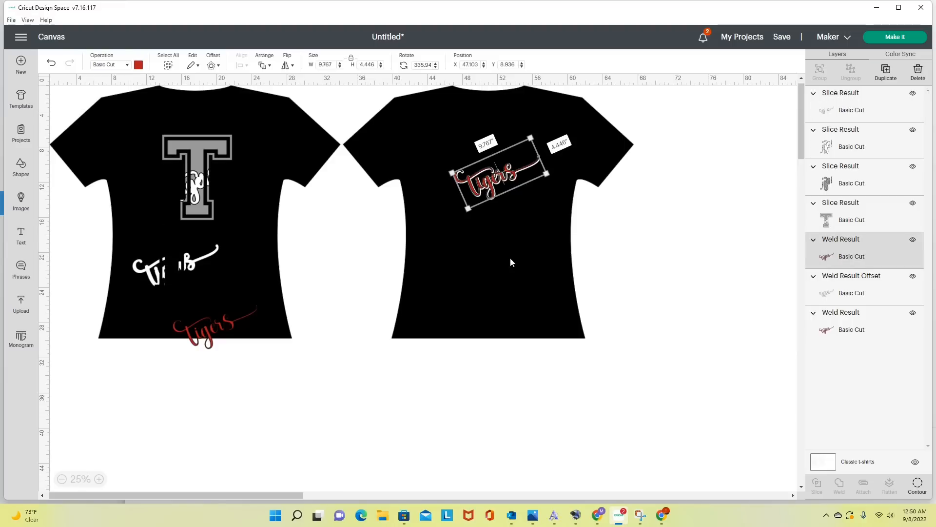
click(187, 271)
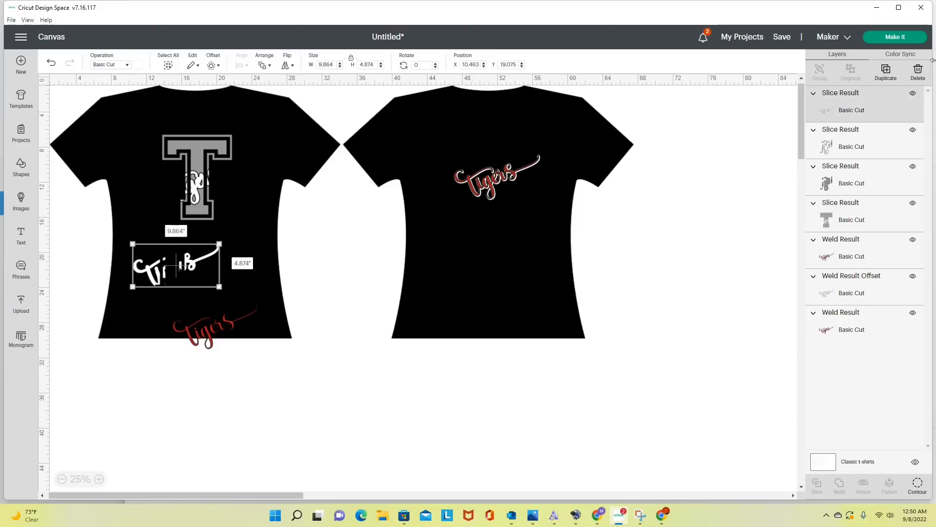
click(911, 76)
drag(195, 188, 264, 188)
click(912, 78)
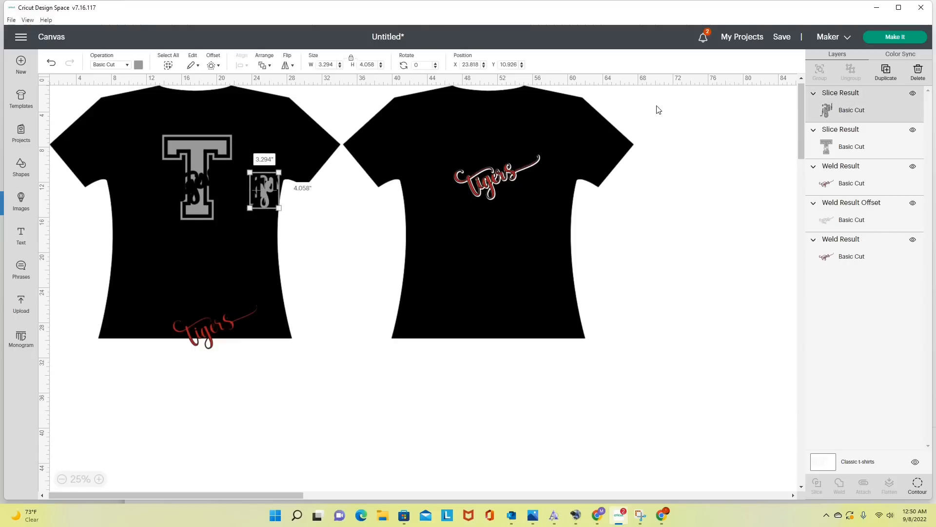
click(918, 74)
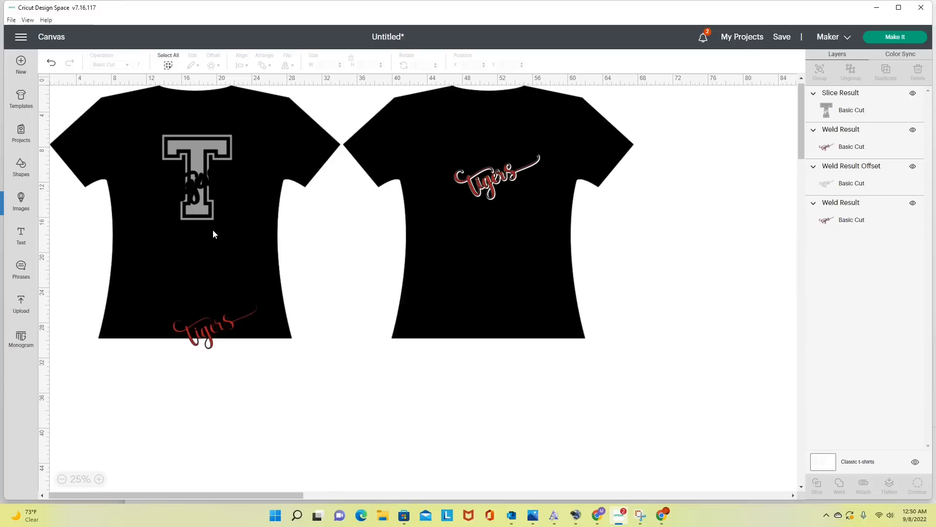
- Add a 0.167 in rounded-corner offset around the sliced gray T and colour the offset red
drag(205, 203, 206, 206)
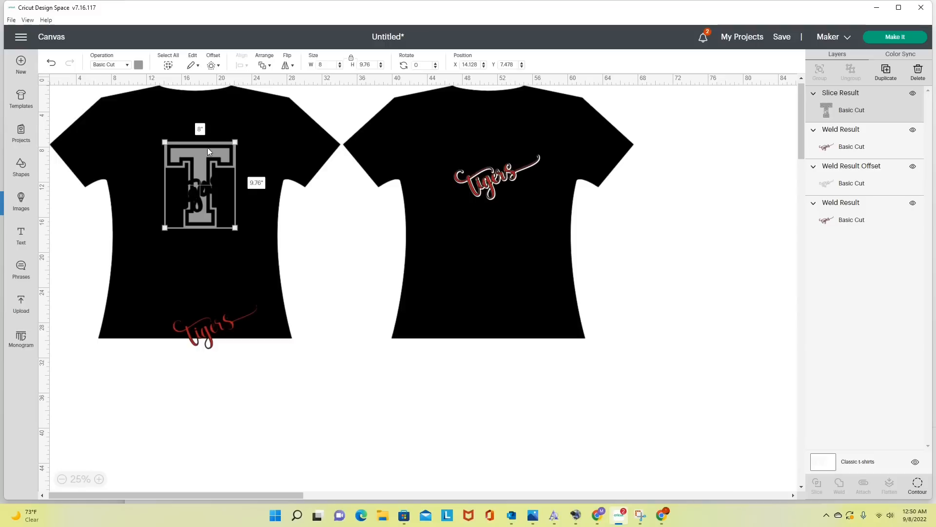
click(219, 66)
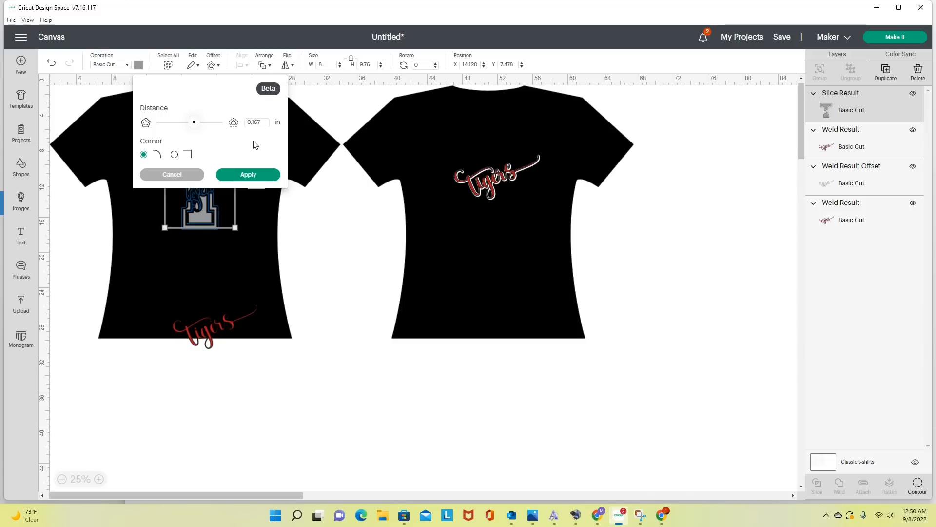
click(249, 174)
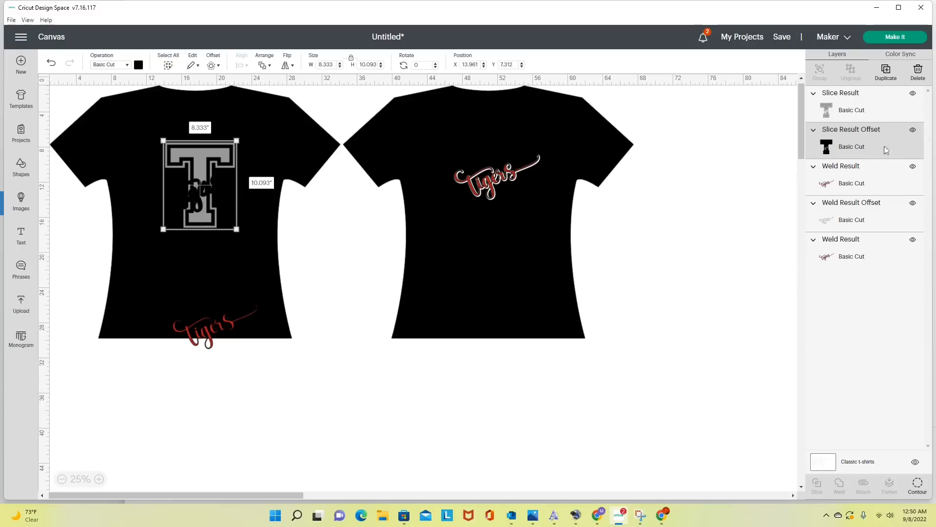
click(139, 65)
click(175, 103)
click(133, 227)
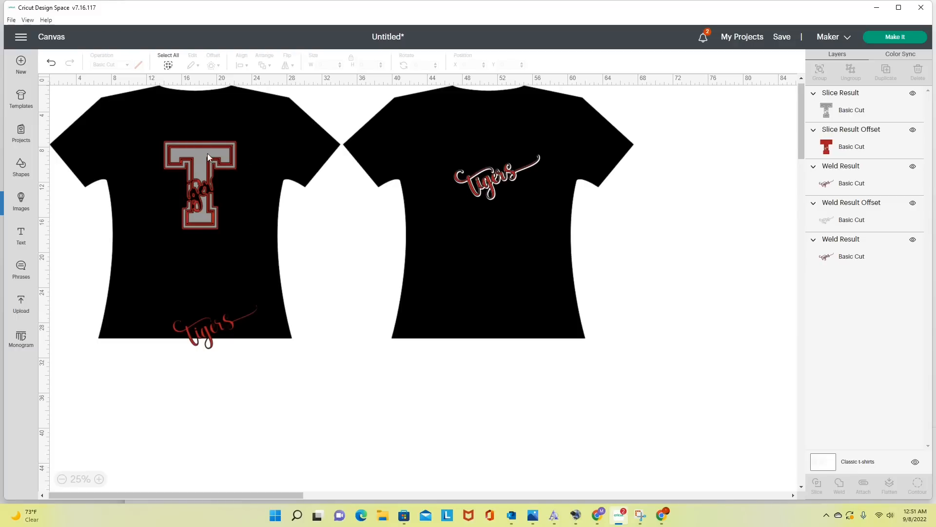
- Slice the gray T out of its red offset
click(847, 112)
click(845, 152)
click(871, 102)
click(867, 132)
click(873, 113)
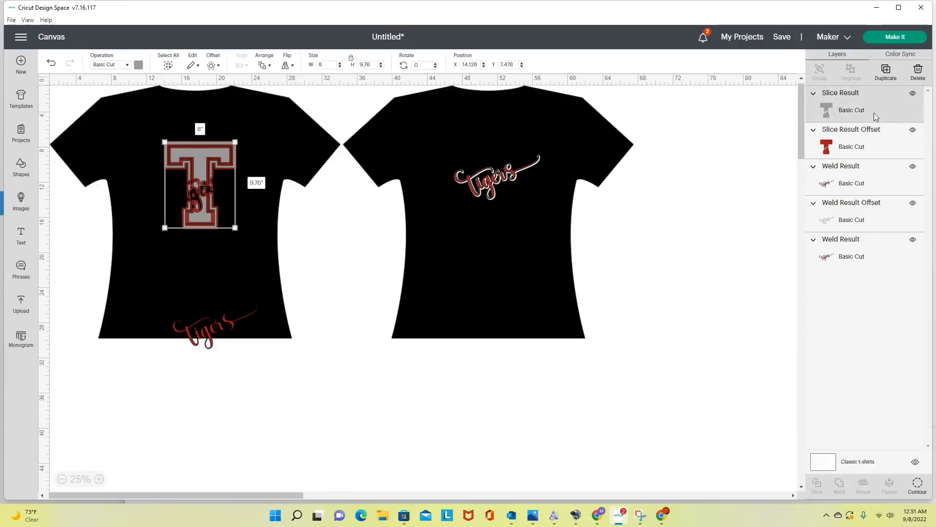
click(869, 144)
click(740, 239)
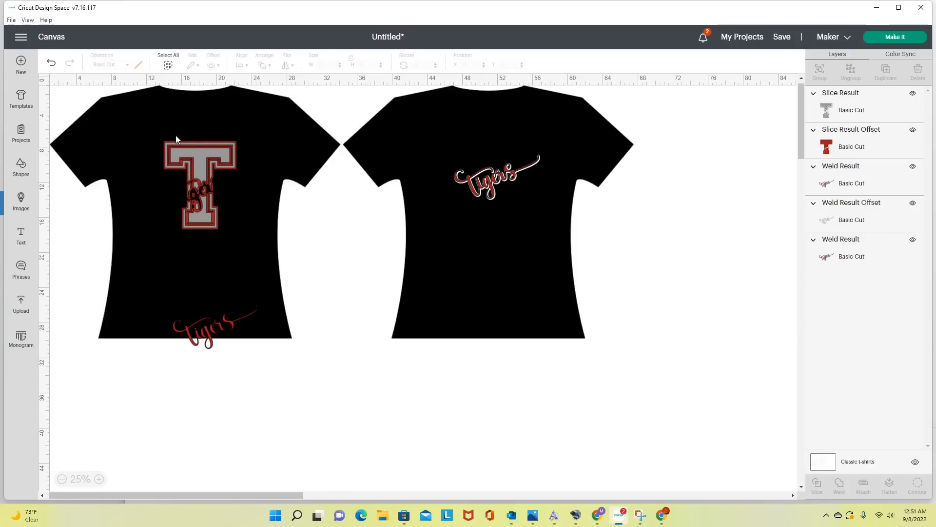
drag(146, 132, 236, 230)
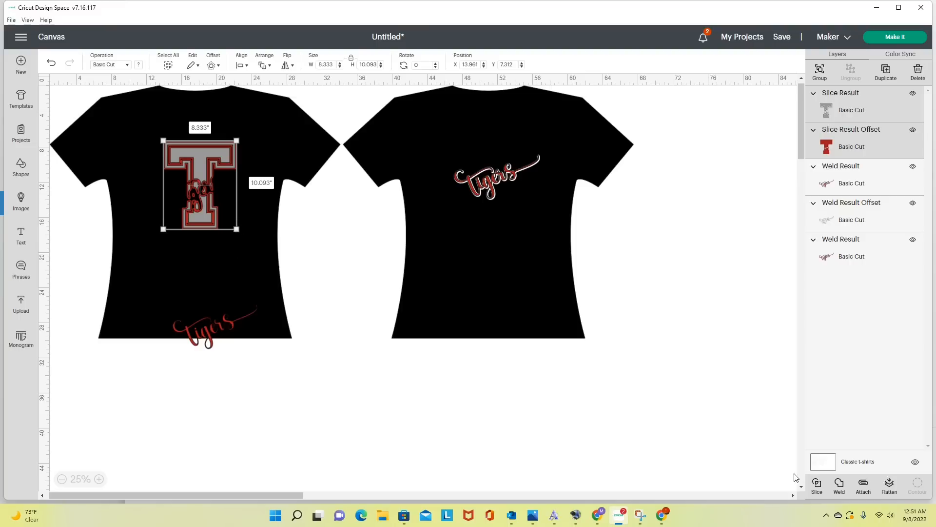
click(818, 486)
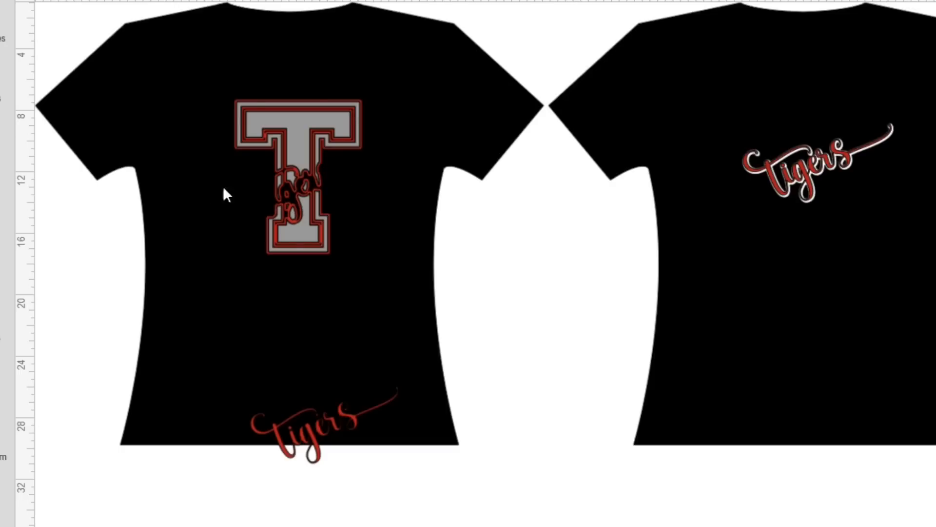
- Pull the sliced T pieces apart and delete the solid red cutout
drag(289, 151, 170, 253)
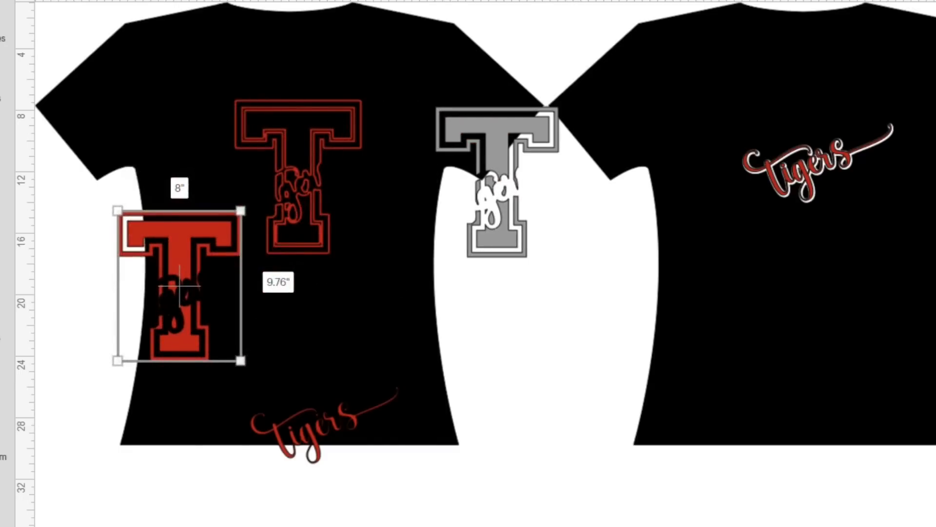
key(Delete)
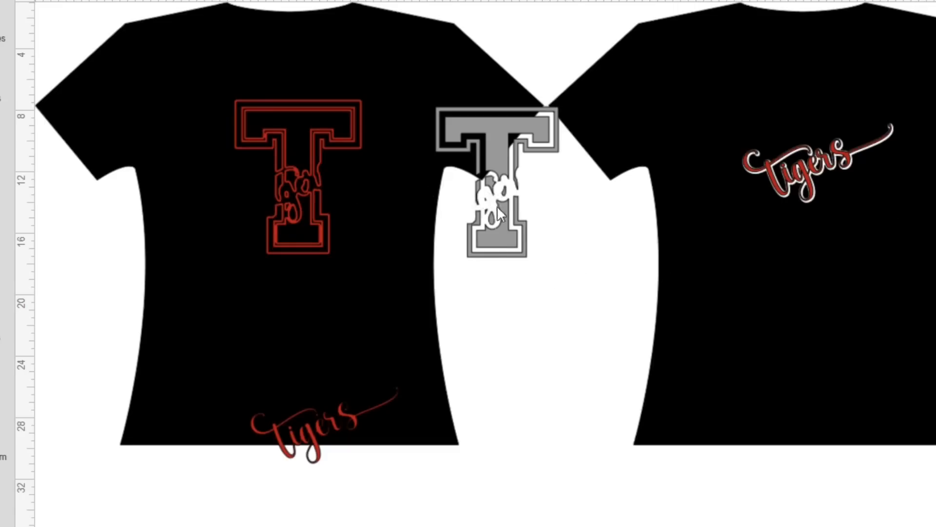
drag(502, 211, 524, 208)
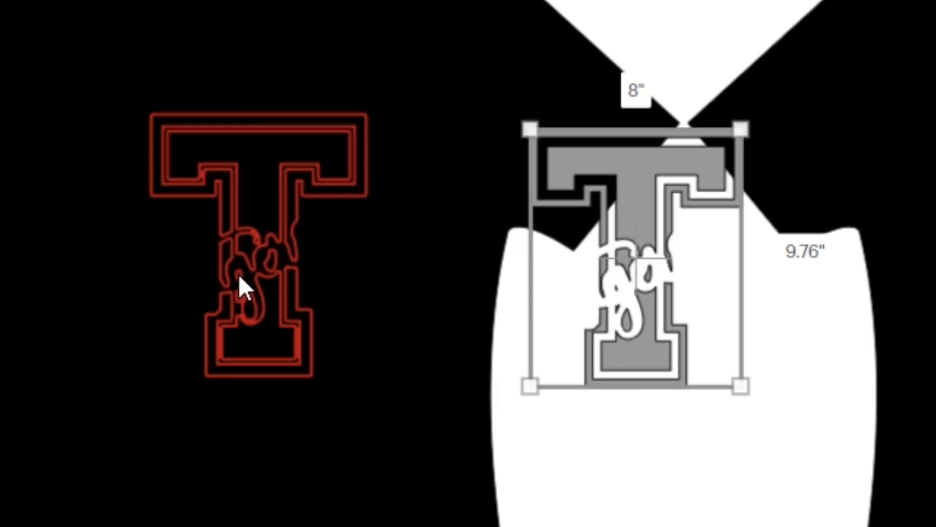
- Move the gray T back into the red outline and center the two pieces on each other
drag(657, 363, 293, 371)
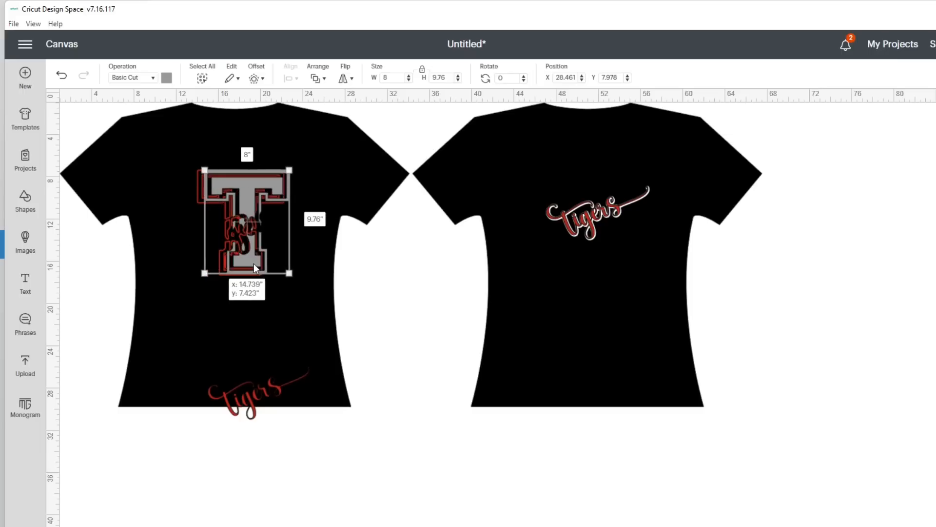
drag(254, 268, 249, 264)
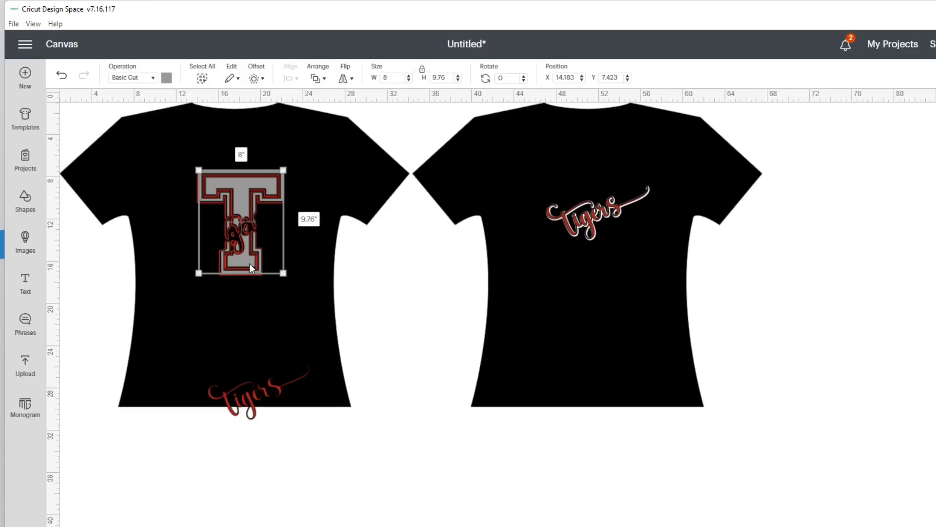
click(238, 313)
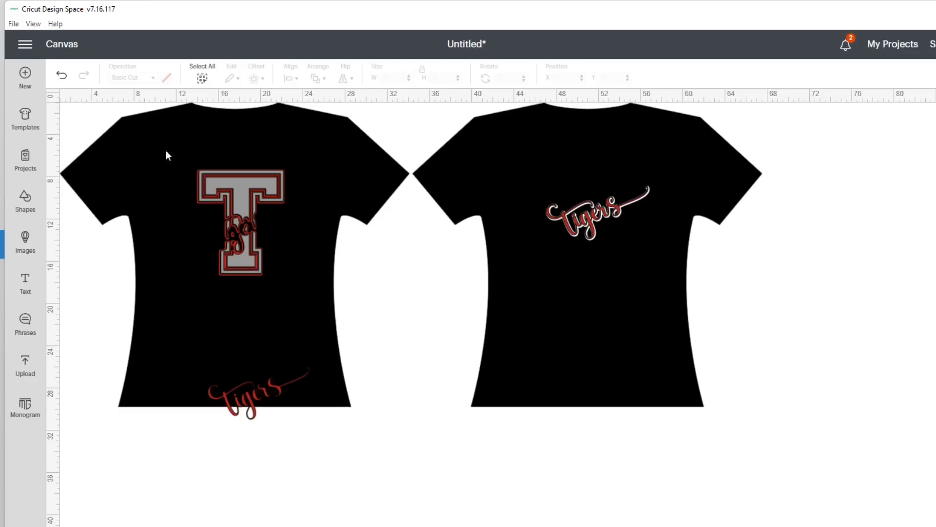
drag(177, 153, 286, 294)
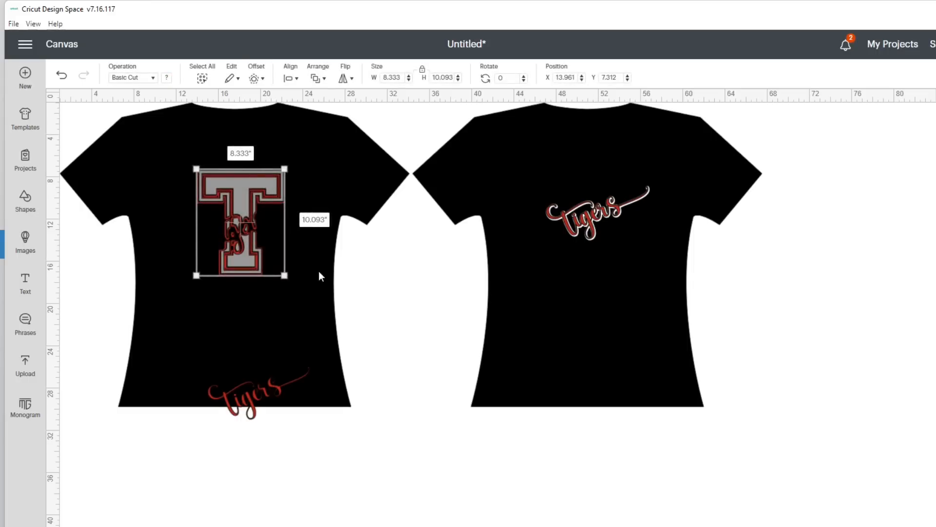
click(297, 77)
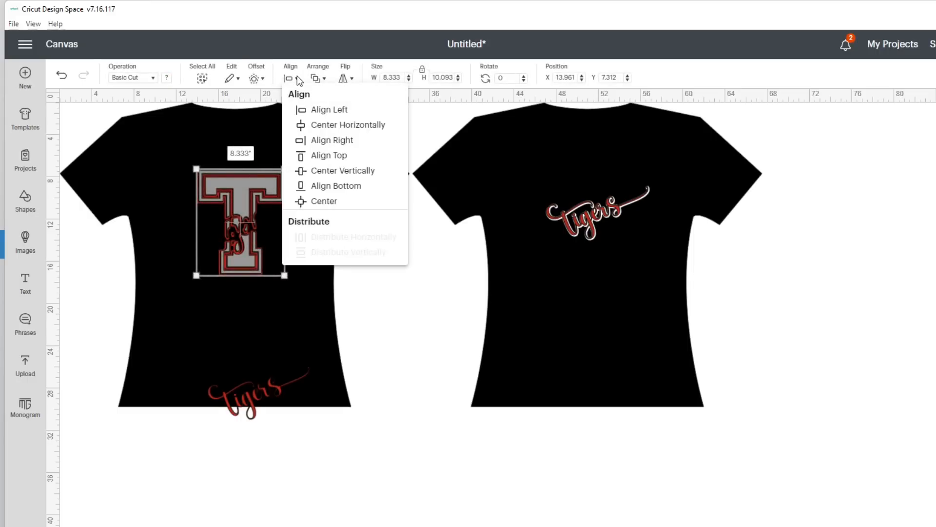
click(318, 200)
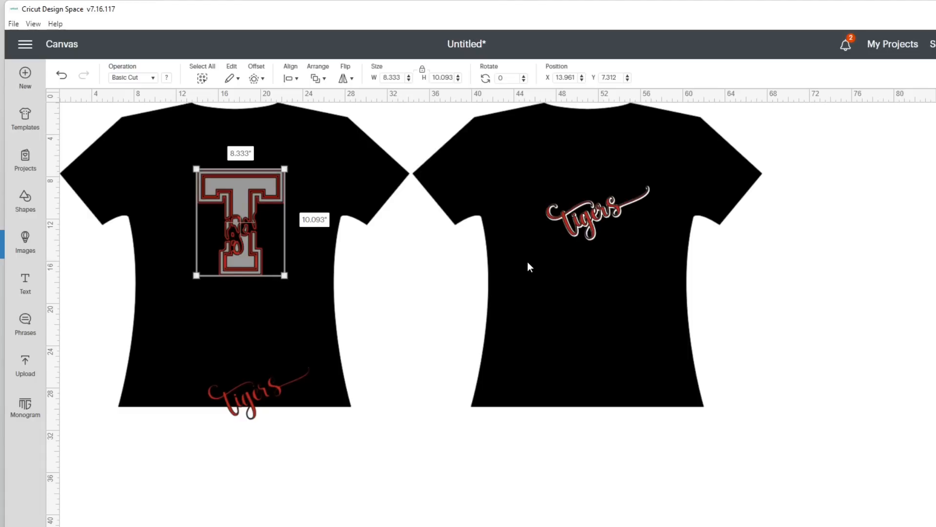
- Center the red Tigers and its white offset on the second shirt and group them
drag(539, 191, 644, 236)
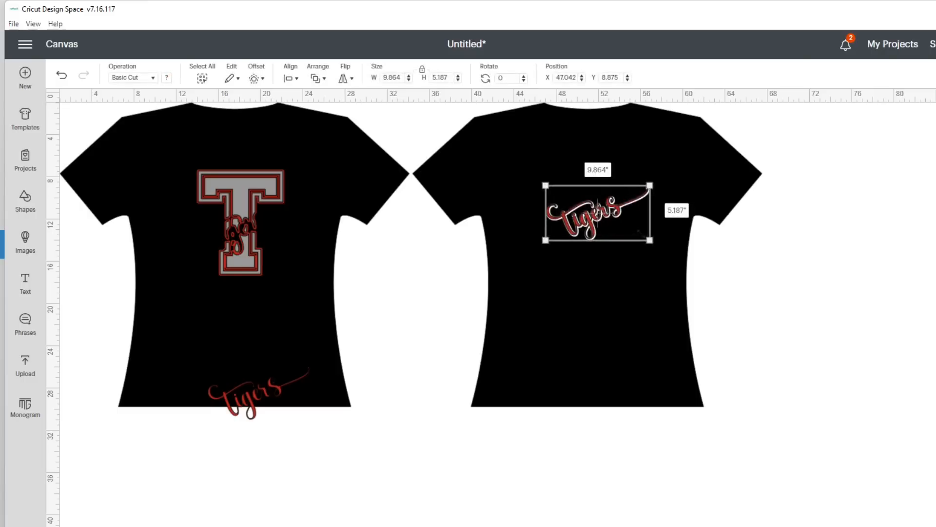
click(296, 79)
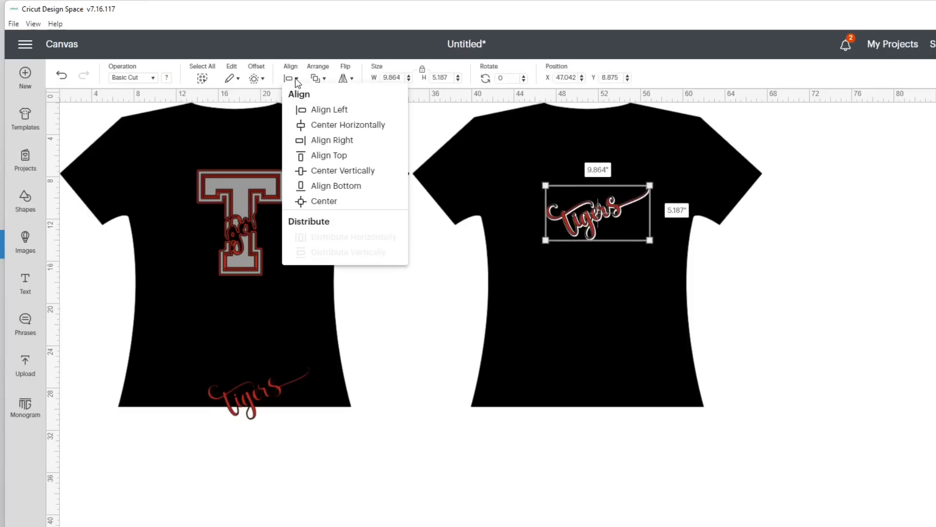
click(335, 202)
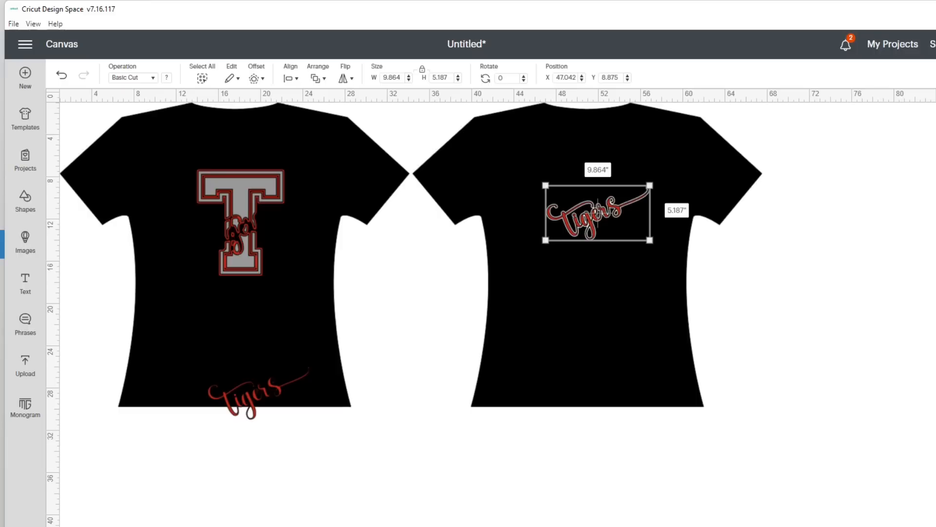
key(ctrl+g)
- Place the grouped Tigers across the T's stem and delete the spare red Tigers at the front shirt's hem
drag(605, 217, 262, 228)
click(288, 280)
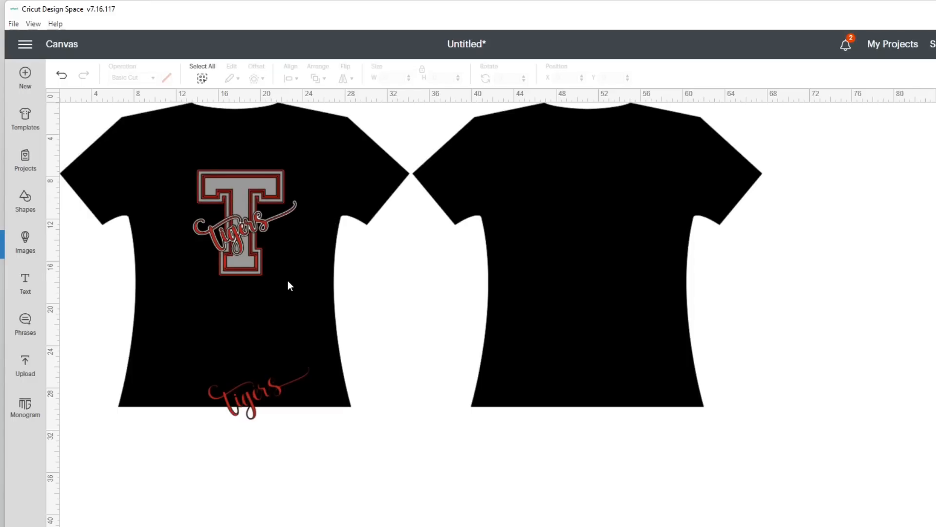
drag(260, 379, 308, 382)
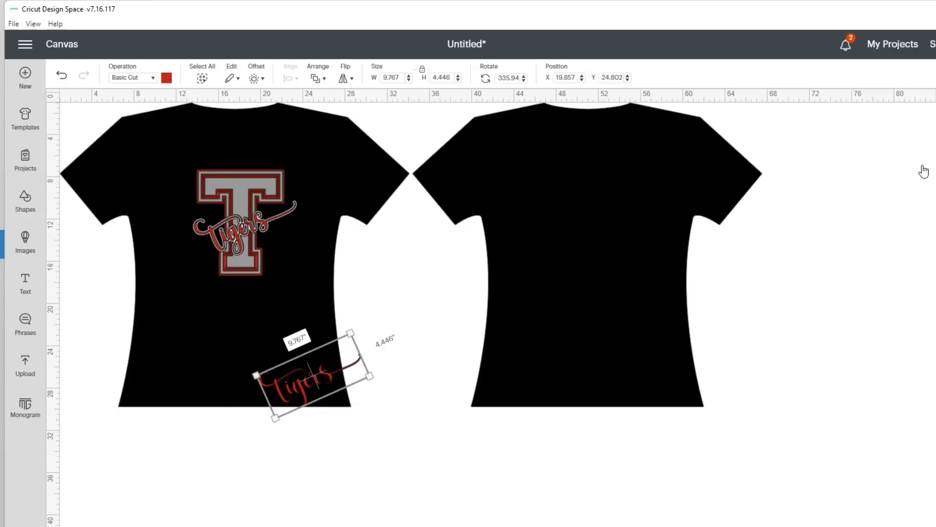
key(Delete)
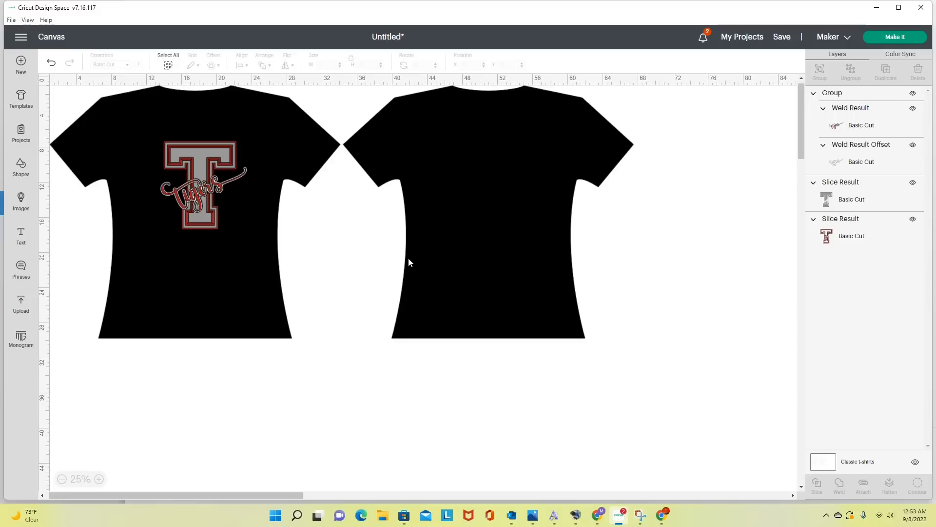
click(844, 130)
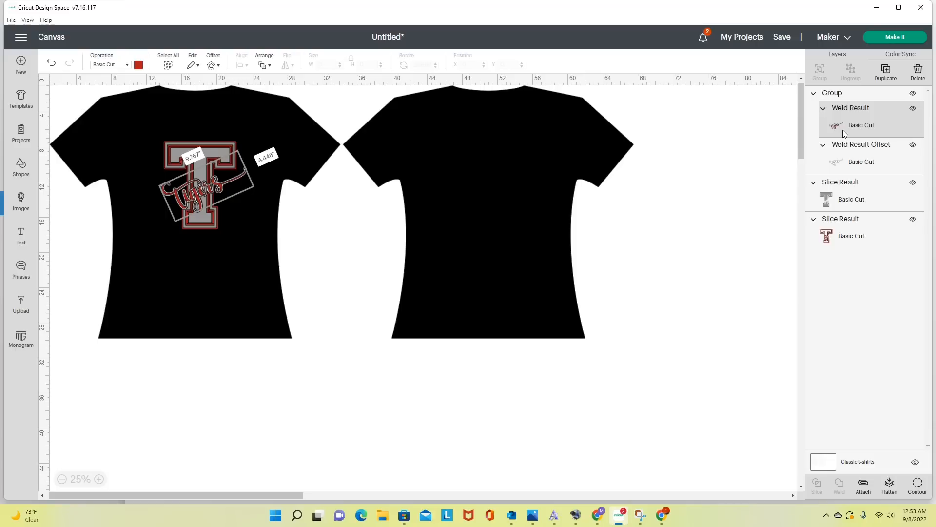
click(847, 166)
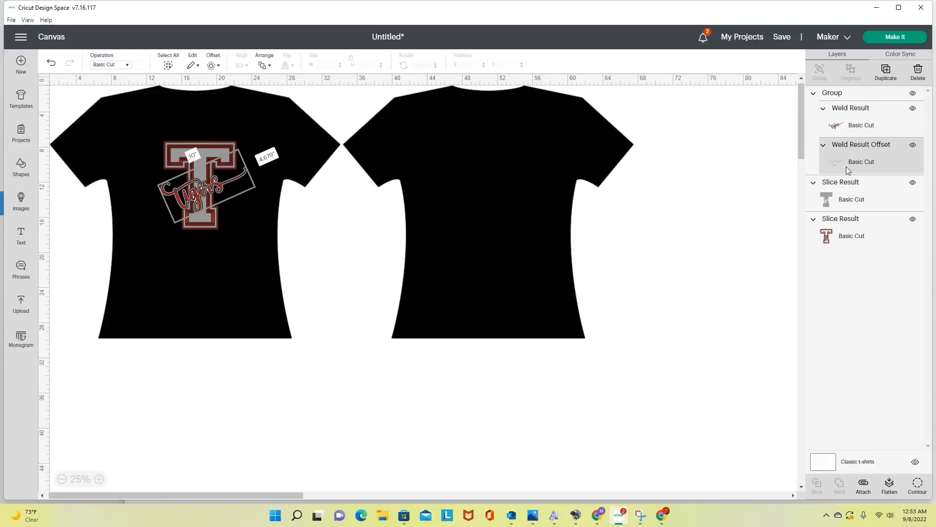
click(847, 194)
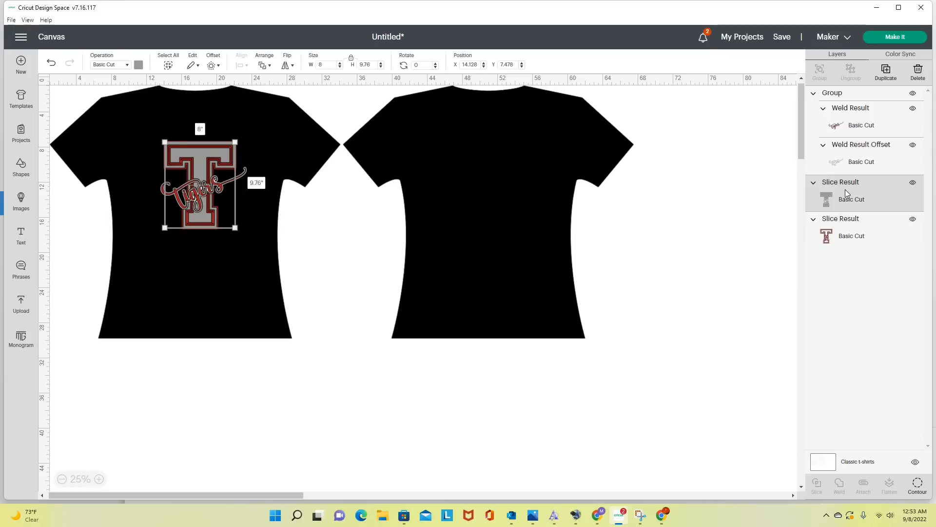
click(845, 225)
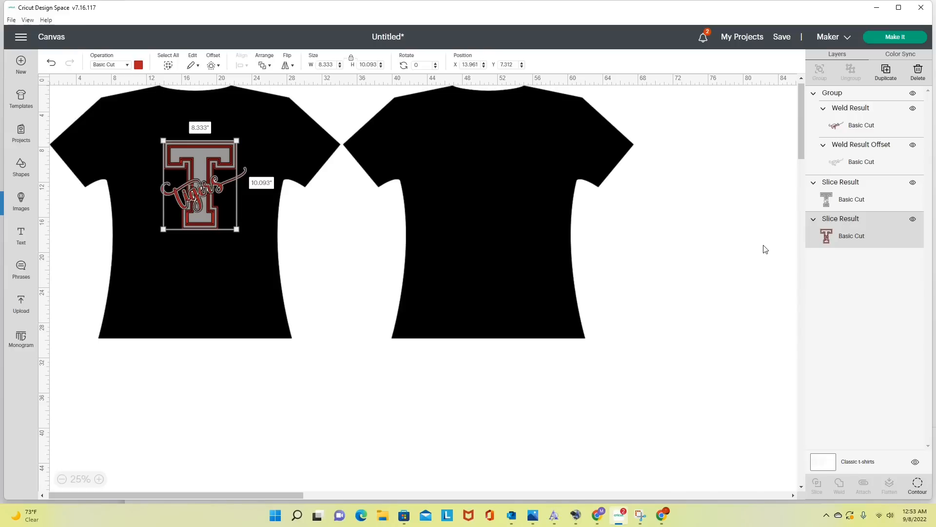
- Send the design to mat preparation and turn on mirroring for all four mats
click(876, 37)
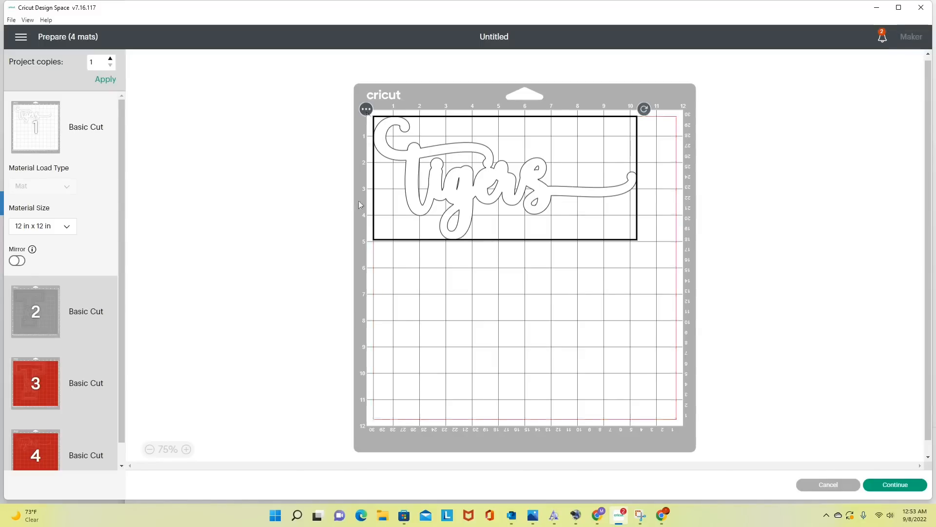
click(14, 263)
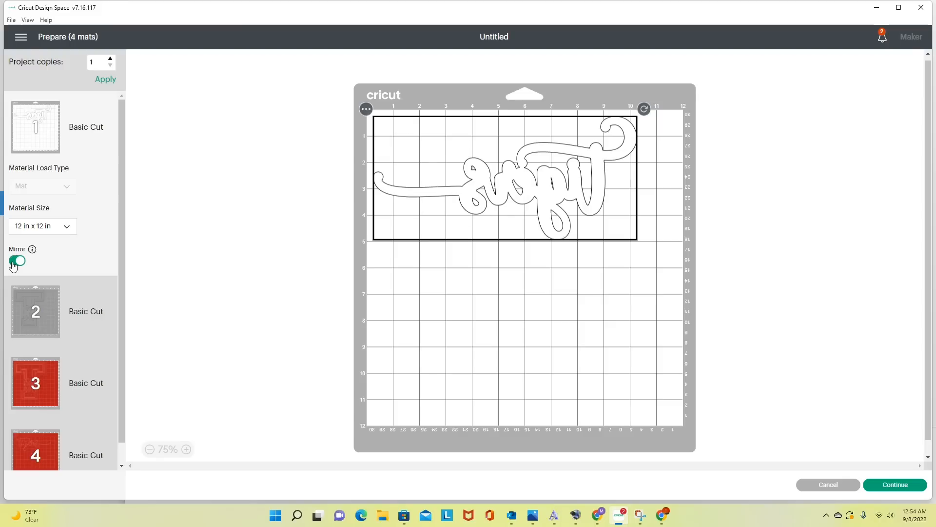
click(49, 326)
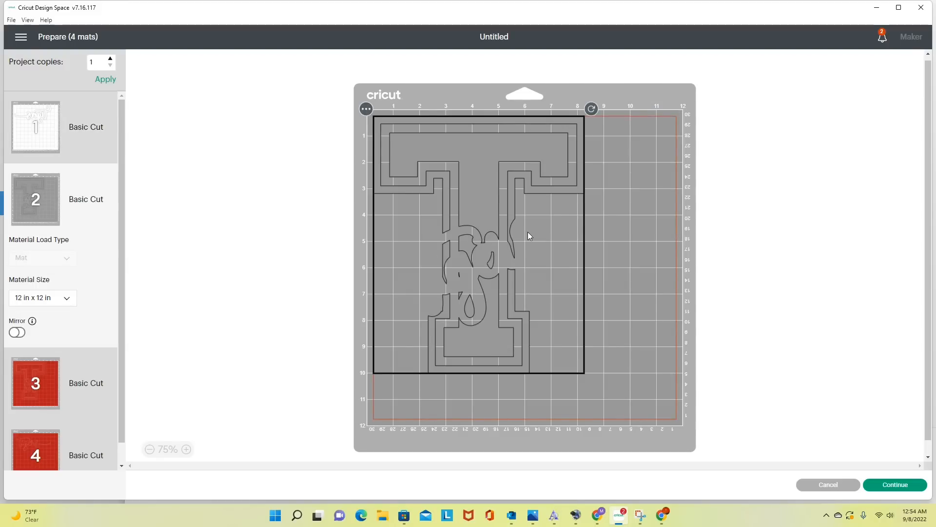
click(17, 333)
scroll(45, 362, down, 1)
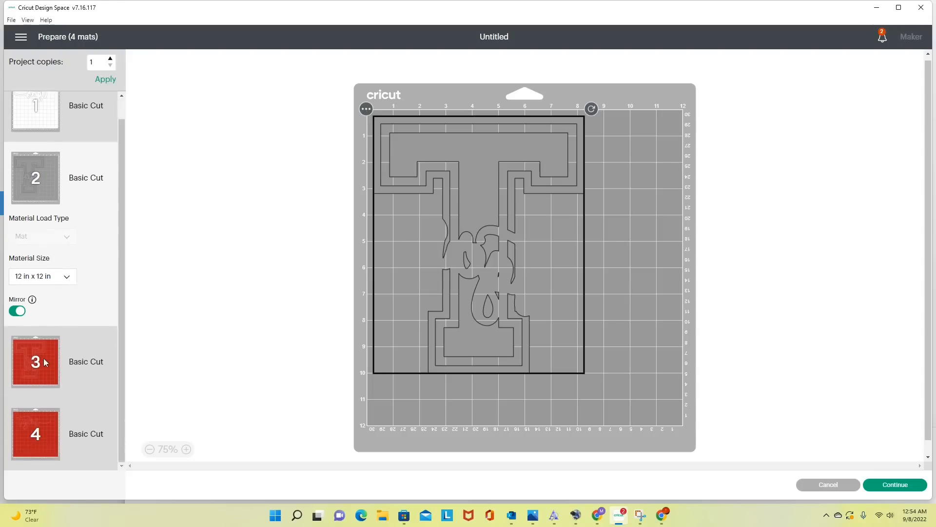
click(46, 362)
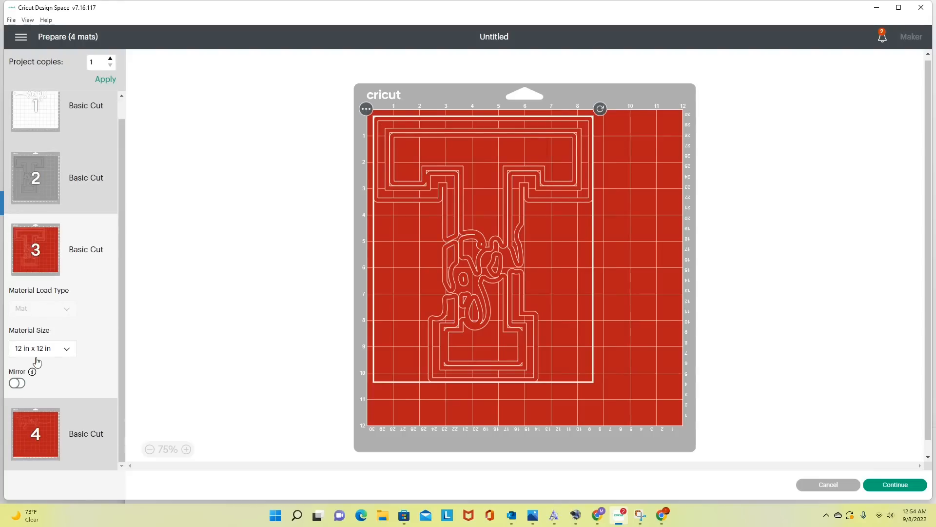
click(17, 383)
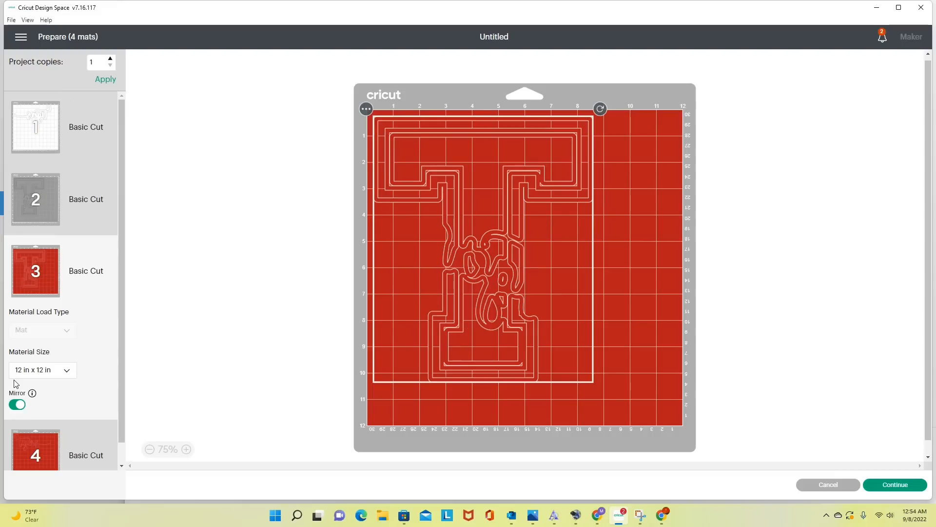
scroll(108, 367, down, 1)
click(34, 429)
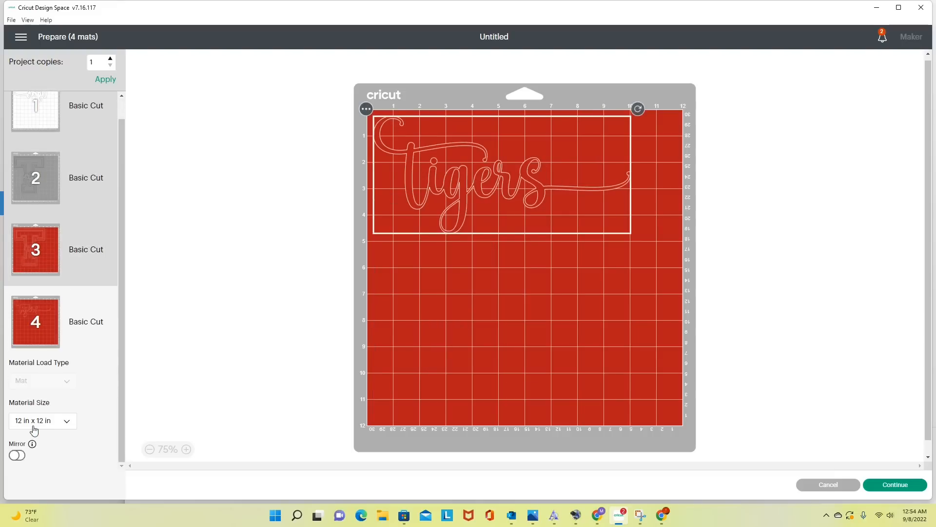
click(17, 455)
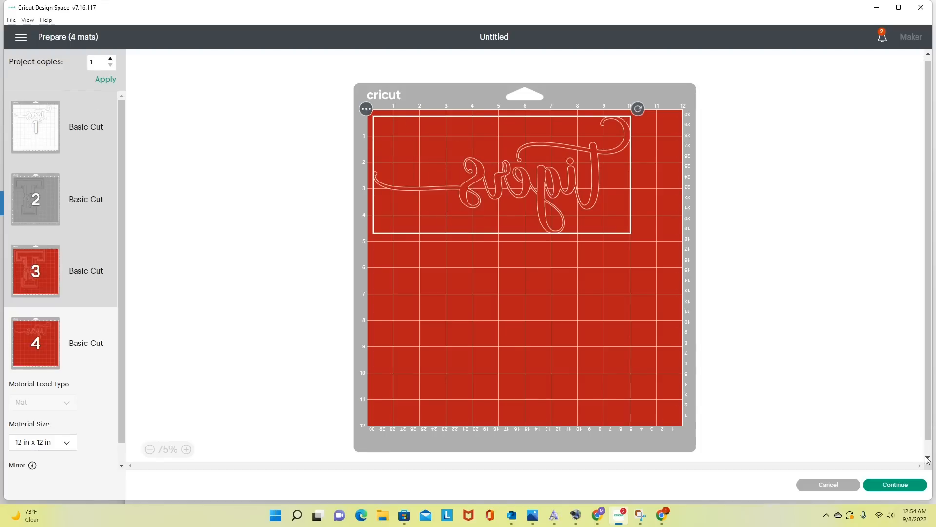
- Continue to the cutting setup and set the base material to Glitter Iron-On
click(895, 485)
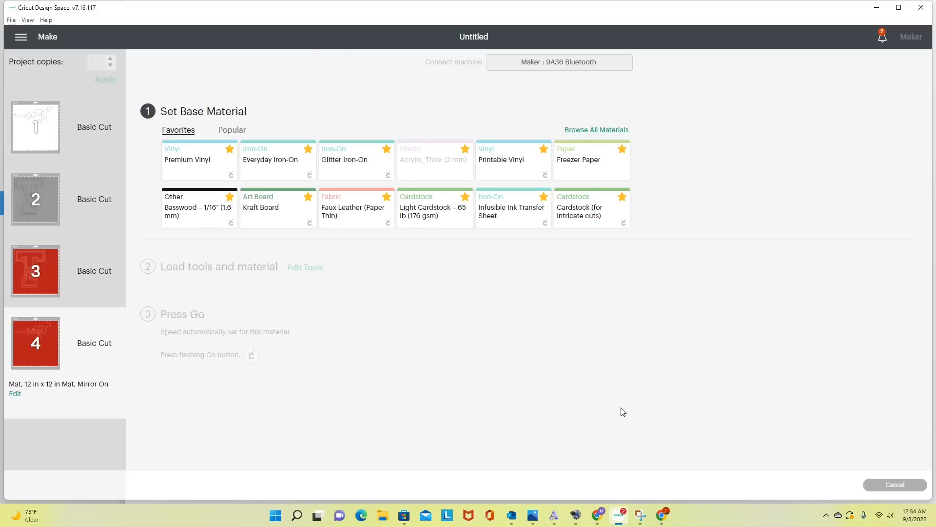
click(350, 173)
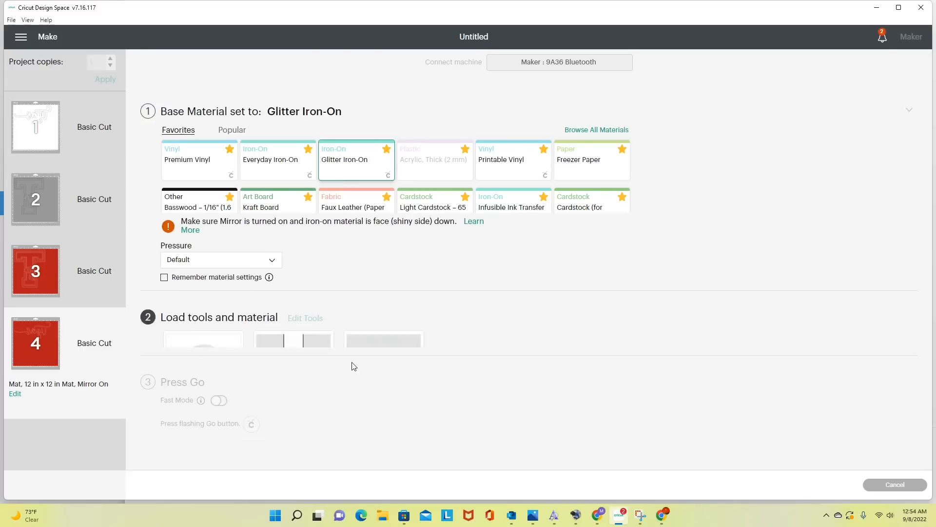